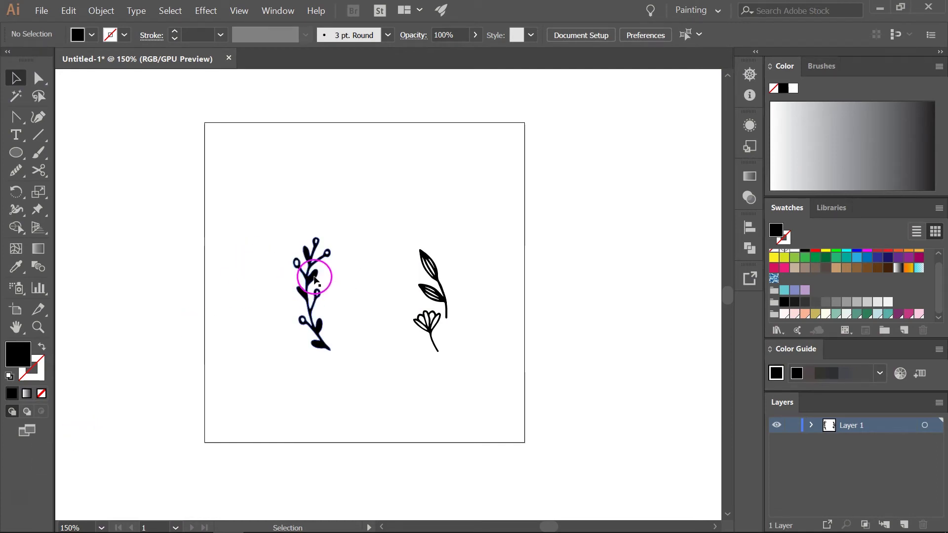
Select the left leafy sprig with the Selection tool
left_click(314, 280)
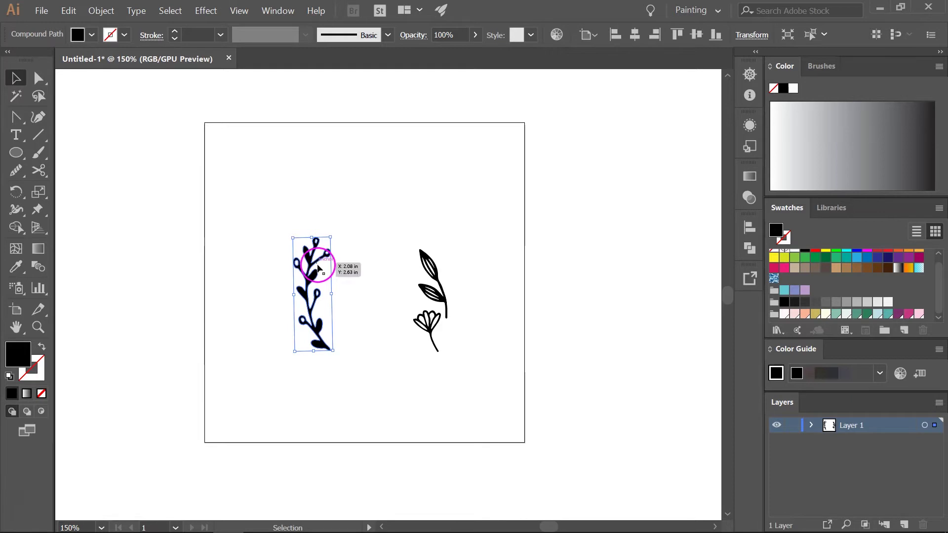
Rotate the left sprig by -90° through Transform > Rotate with Preview on
right_click(318, 252)
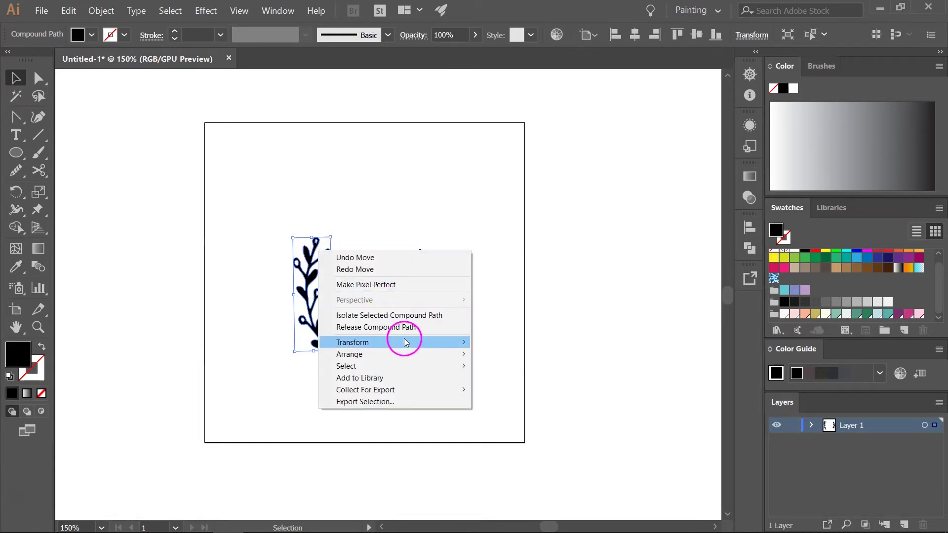
mouse_move(353, 342)
left_click(225, 376)
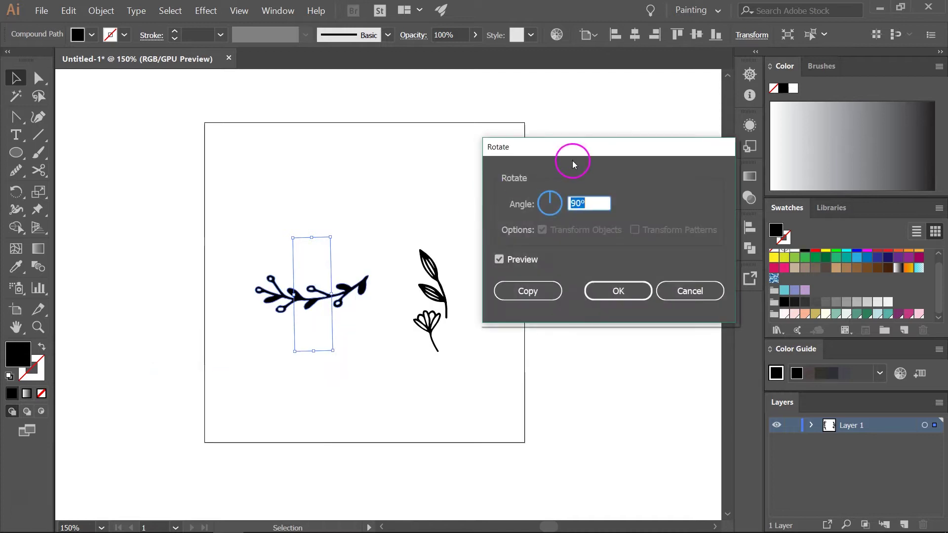
left_click(573, 203)
type("-")
left_click(521, 259)
left_click(521, 259)
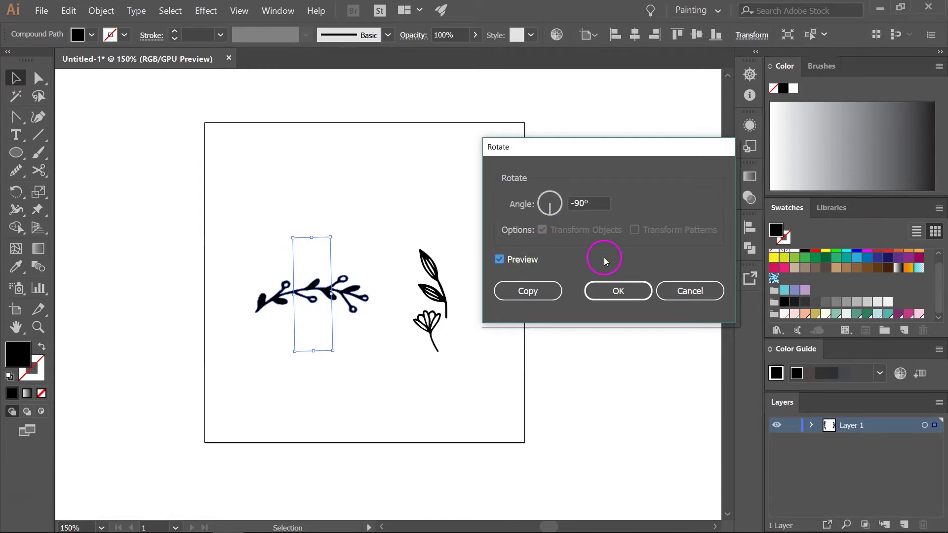
left_click(602, 290)
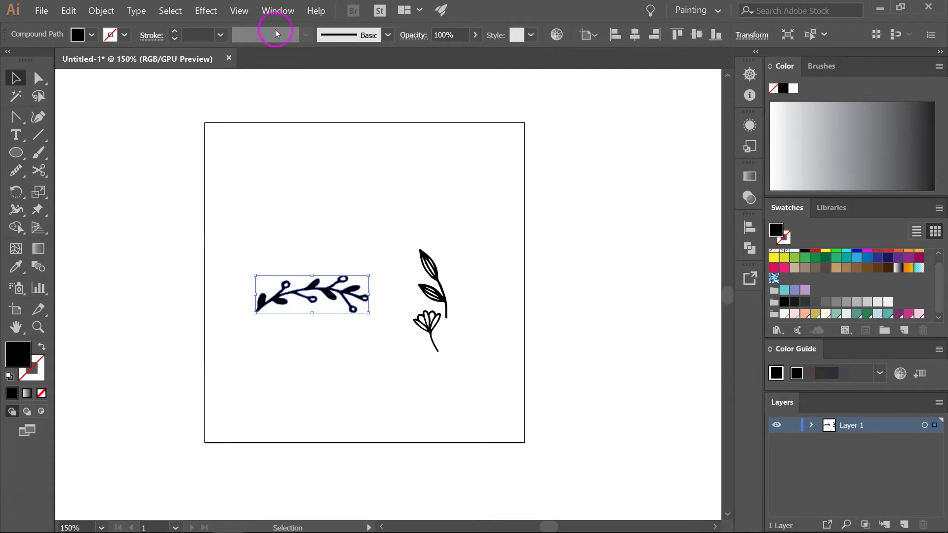
Start a new Pattern Brush from the horizontal sprig in the Brushes panel
left_click(278, 10)
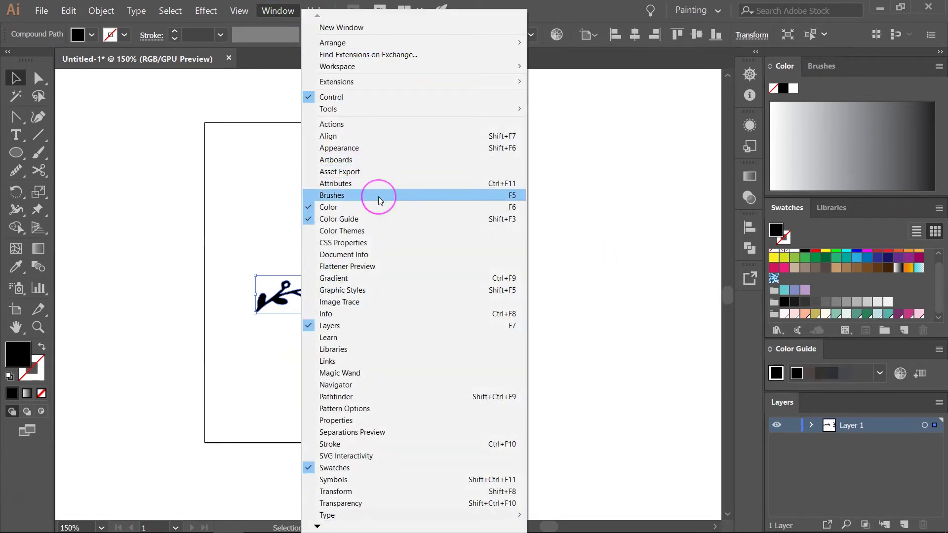
left_click(379, 197)
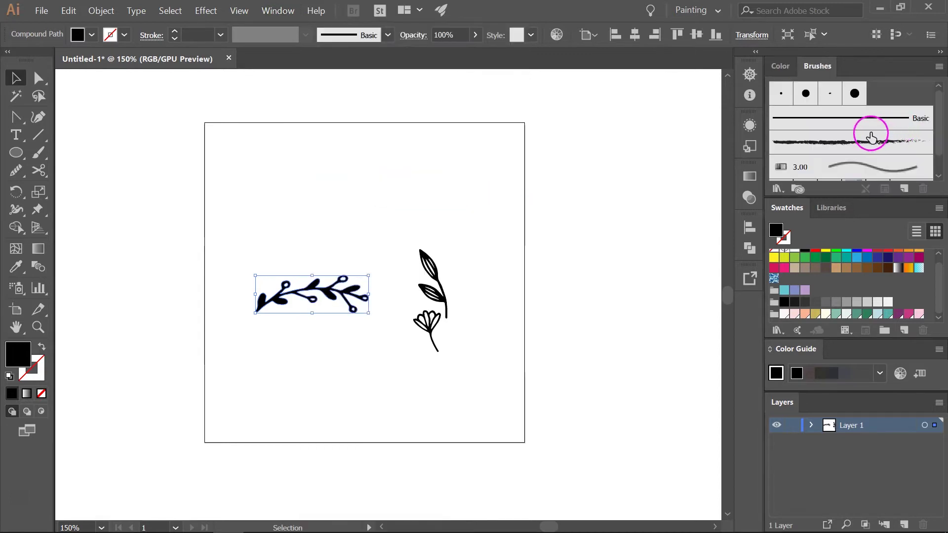
left_click(905, 188)
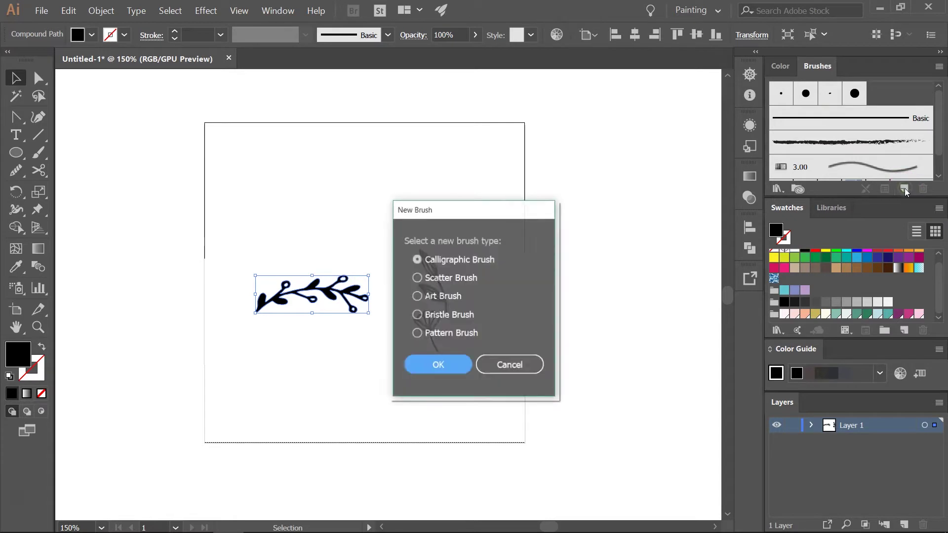
left_click(454, 335)
left_click(436, 365)
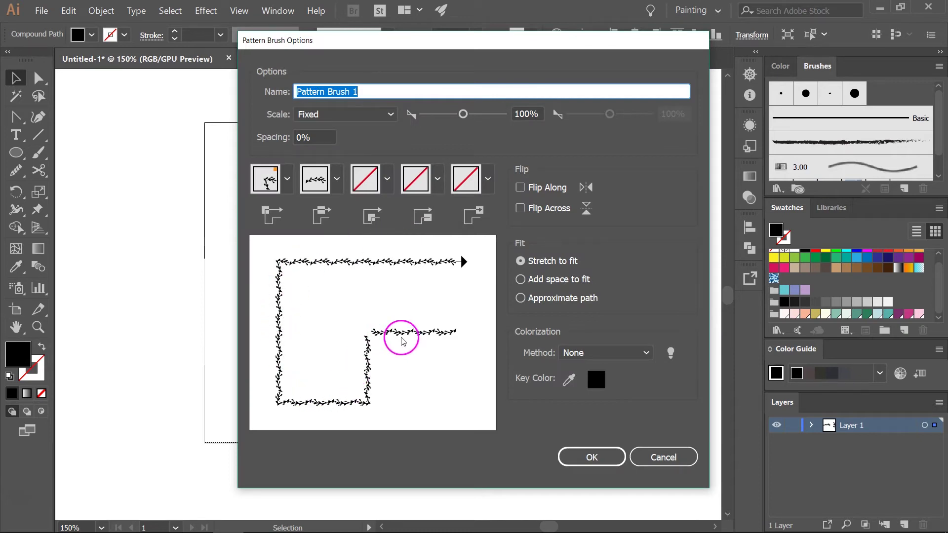
Set Outer Corner Tile to None, Side Tile to Original, colorization Hue Shift, and save
left_click(287, 178)
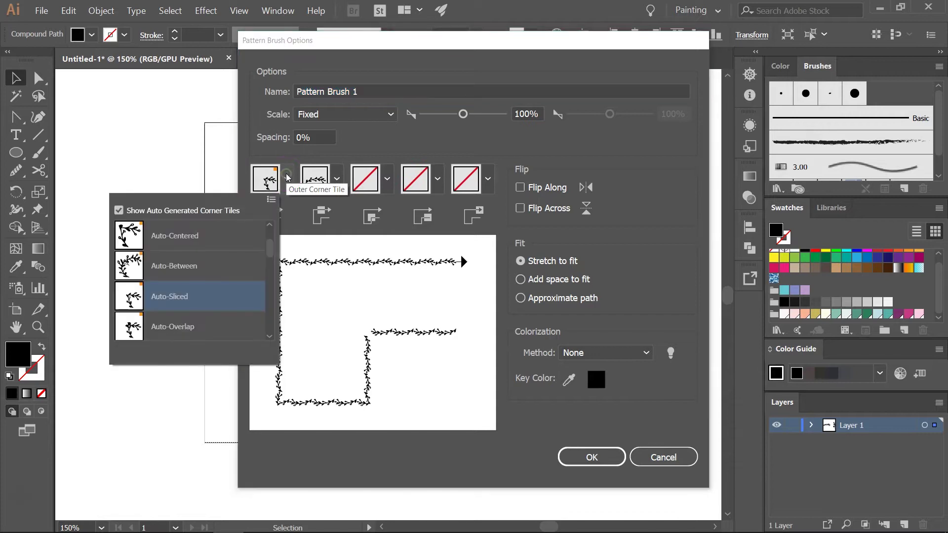
scroll(271, 250, "up", 2)
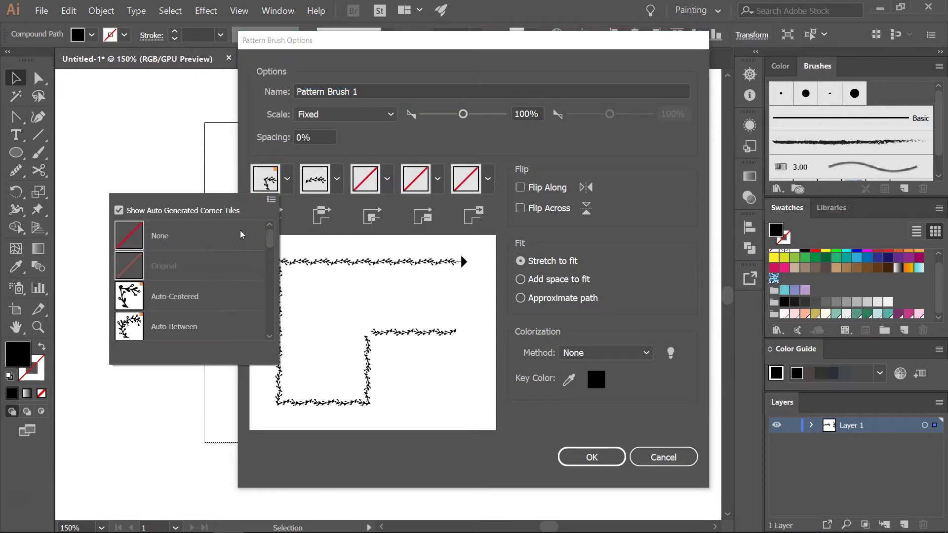
left_click(230, 234)
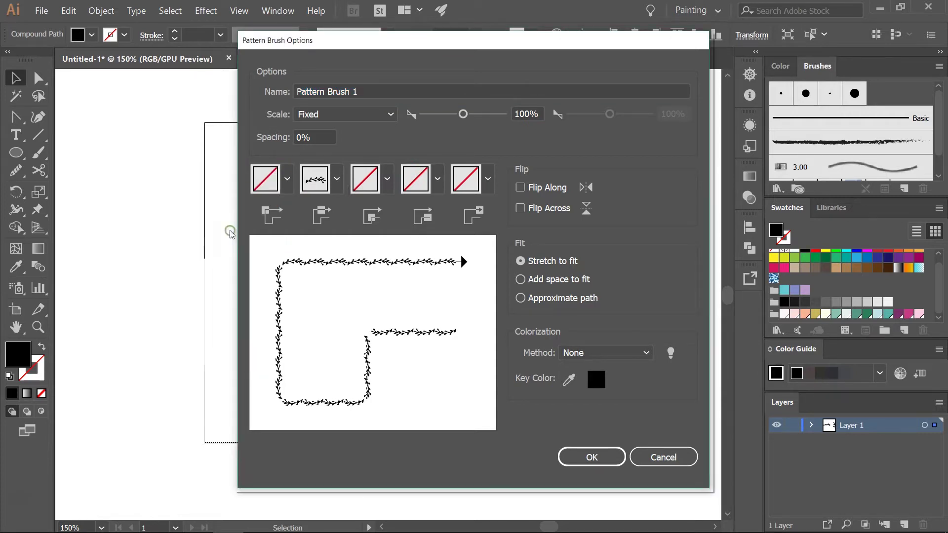
left_click(337, 178)
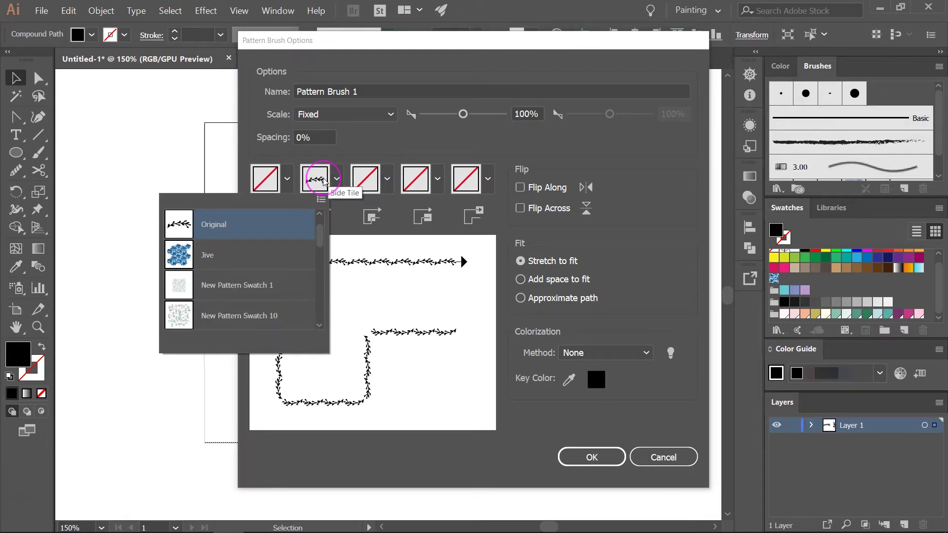
left_click(259, 226)
left_click(317, 176)
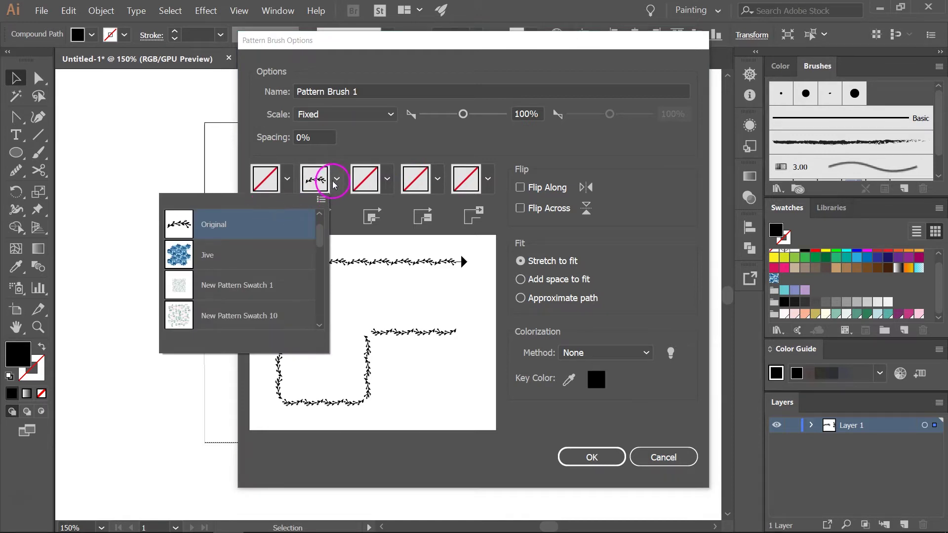
left_click(607, 353)
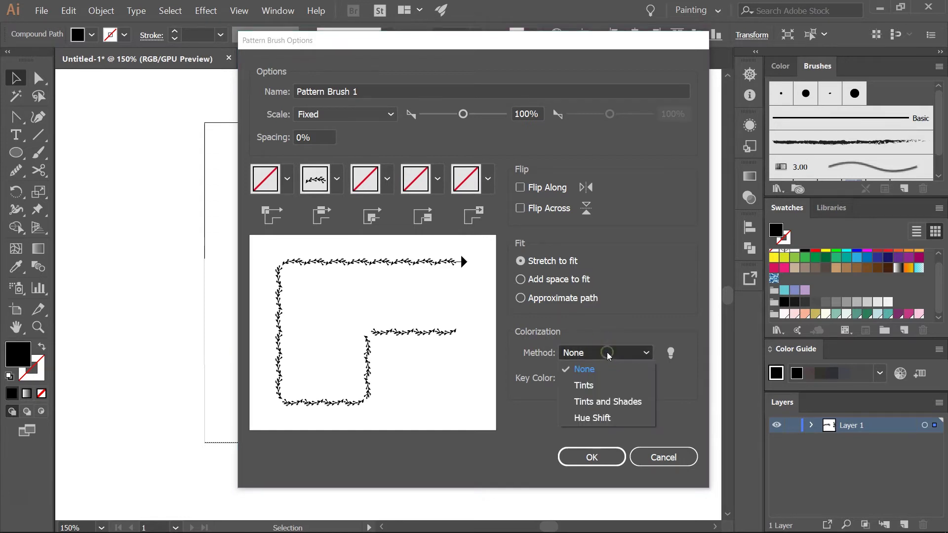
left_click(615, 416)
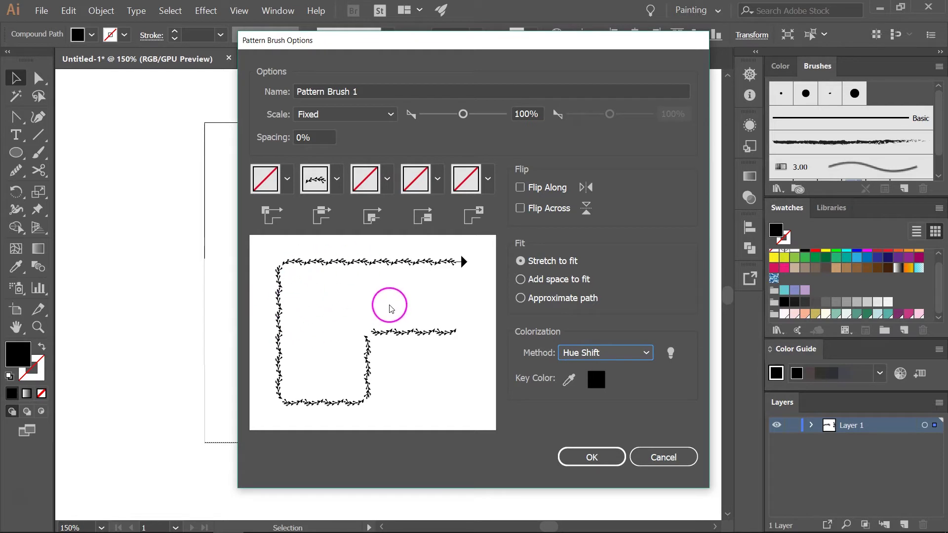
left_click(578, 459)
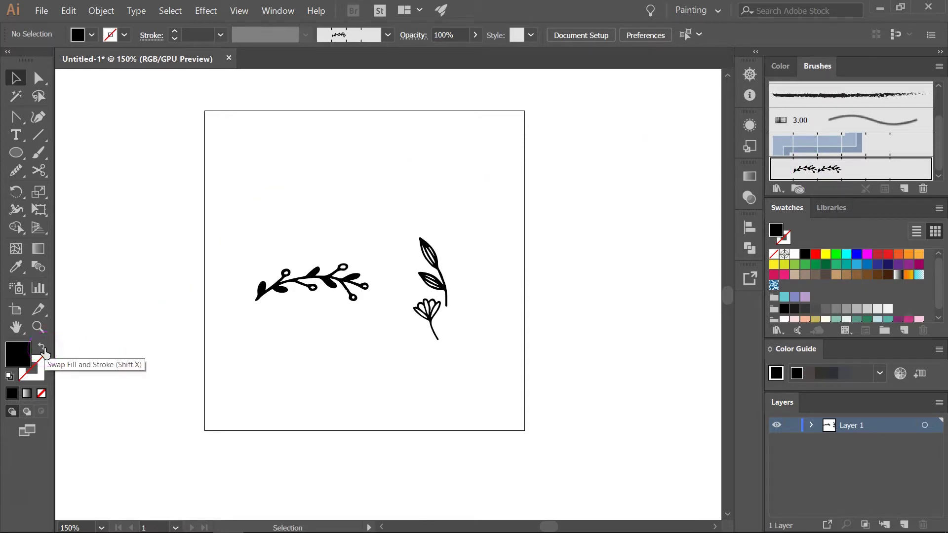
Draw an unfilled, black-outlined circle about 4.12 inches across below the artboard
left_click(43, 352)
left_click(31, 369)
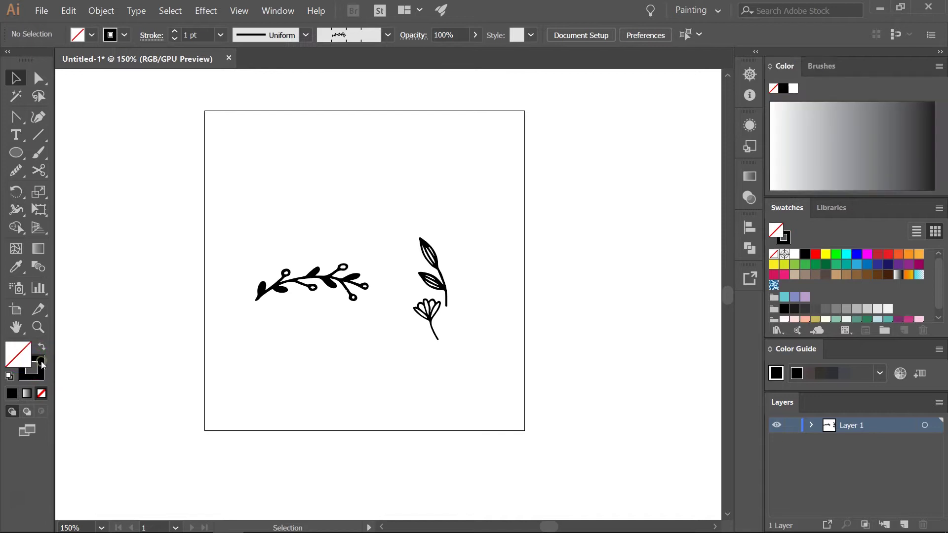
scroll(115, 271, "down", 2)
scroll(121, 268, "down", 3)
scroll(129, 262, "down", 4)
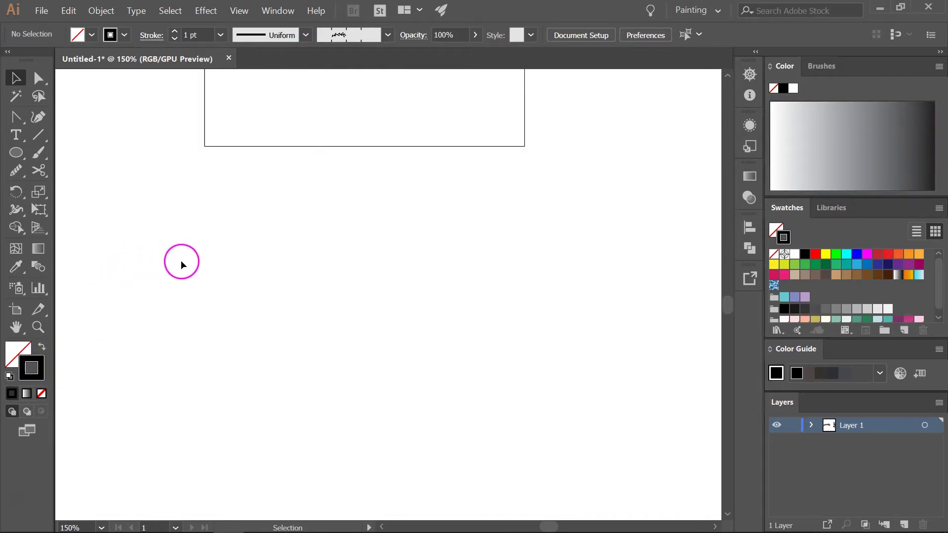
scroll(181, 262, "down", 2)
scroll(157, 282, "down", 1)
left_click(15, 152)
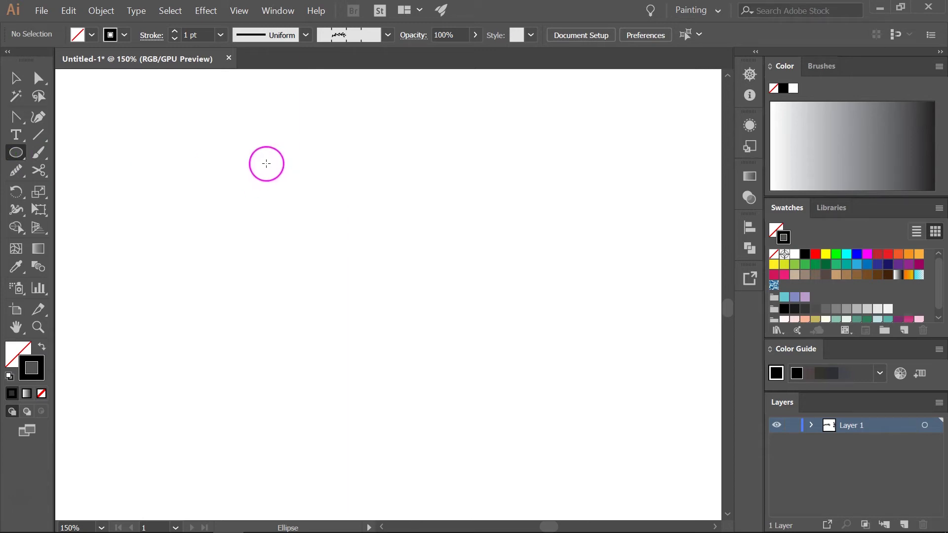
left_click_drag(263, 154, 498, 361)
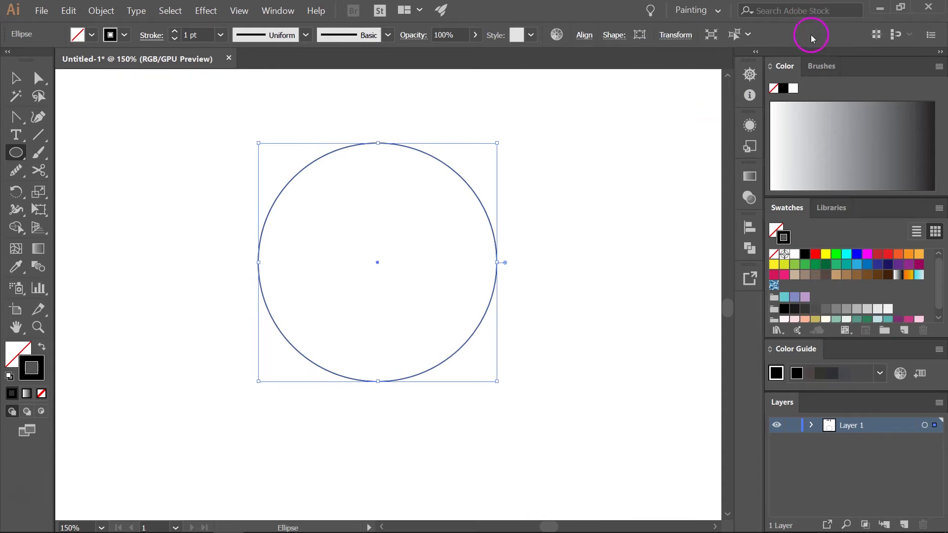
Apply the sprig pattern brush to the circle and colour its stroke purple
left_click(809, 66)
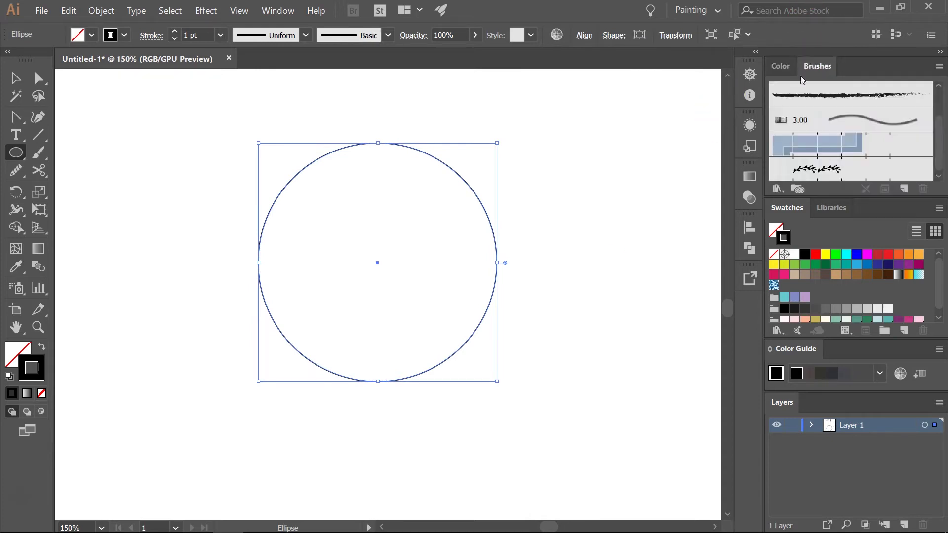
left_click(819, 169)
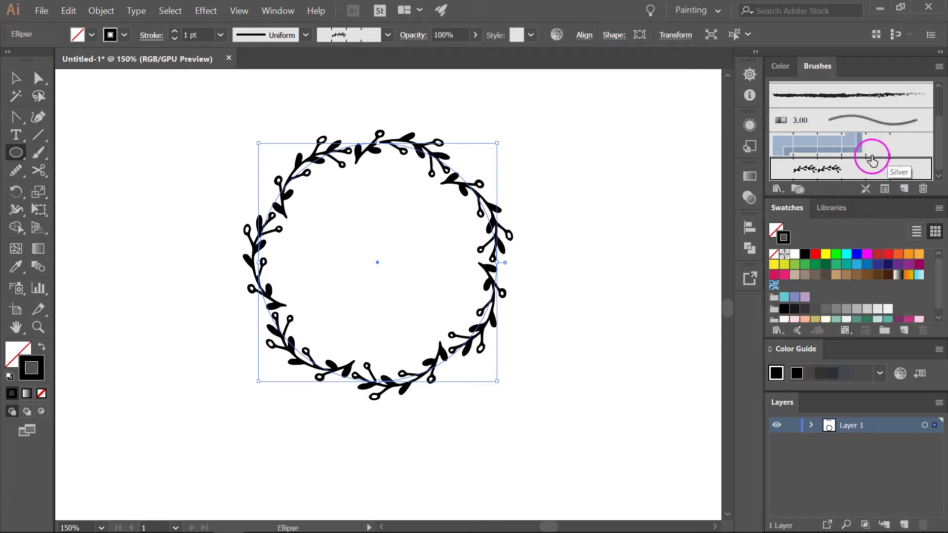
key("v")
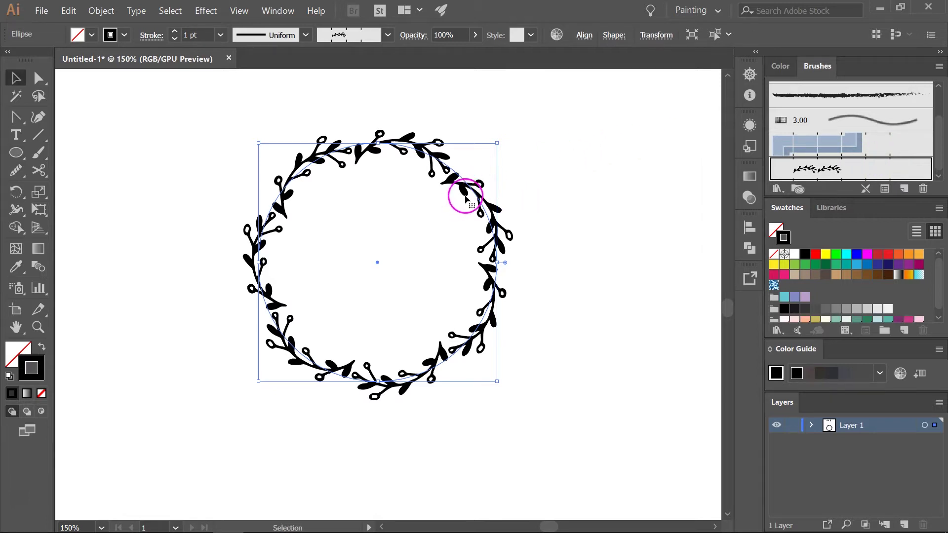
scroll(863, 334, "down", 1)
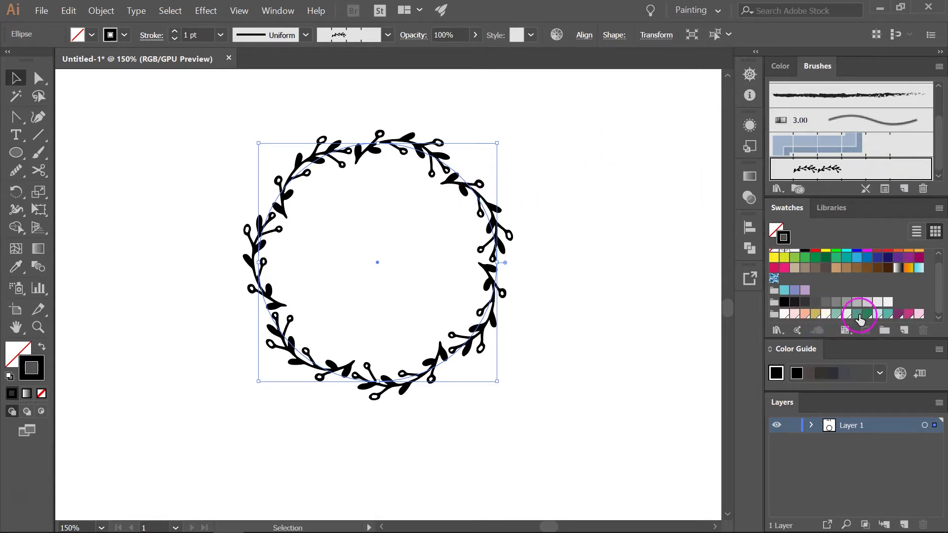
left_click(857, 315)
left_click(899, 314)
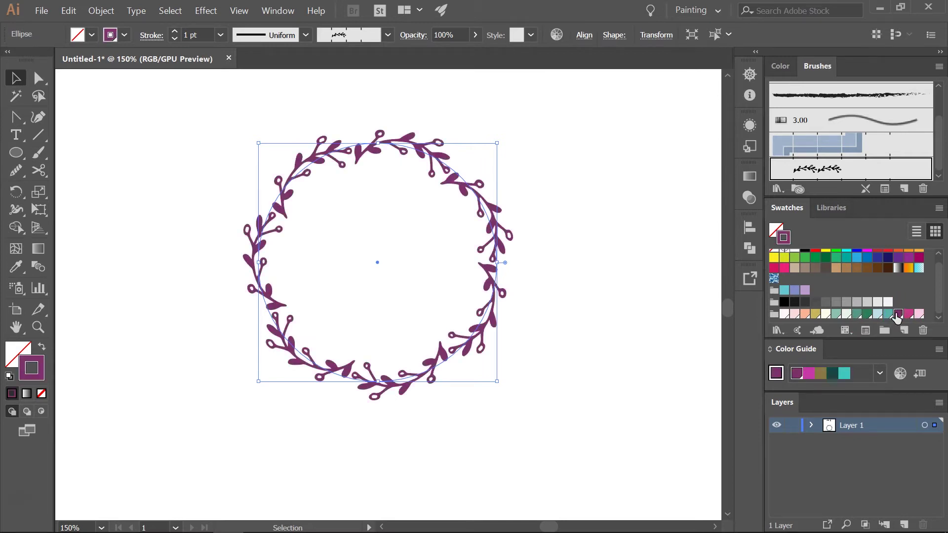
Review the pattern brush's Hue Shift colorization options, then close the dialog without changes
double_click(799, 169)
left_click(603, 354)
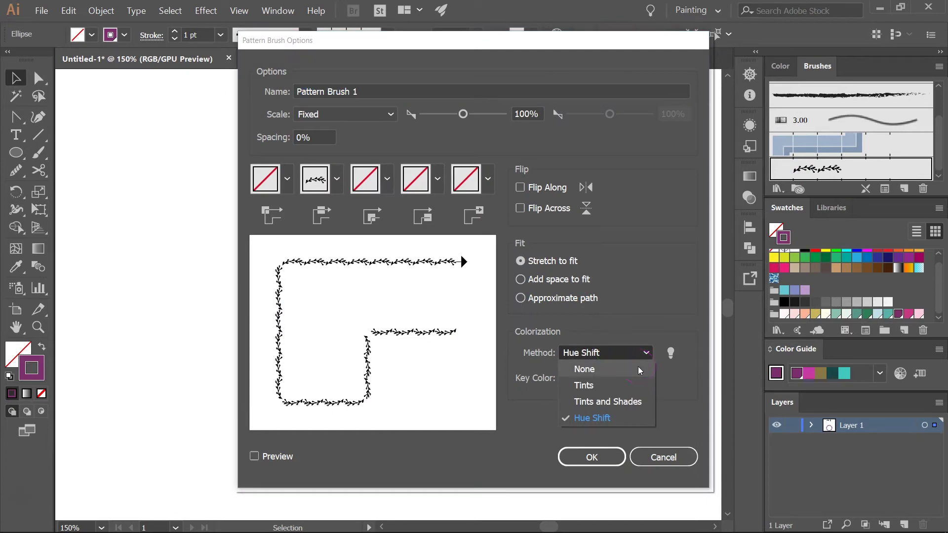
left_click_drag(636, 436, 673, 461)
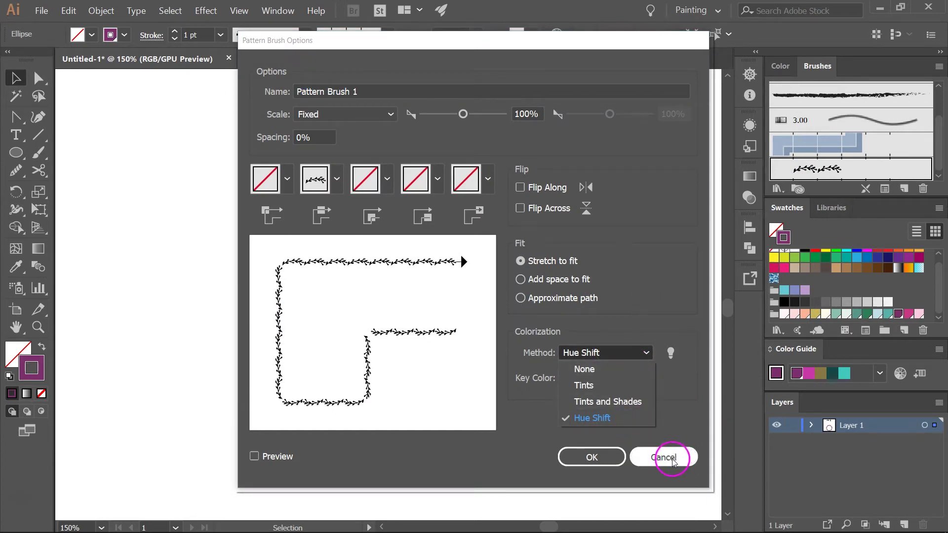
left_click(663, 458)
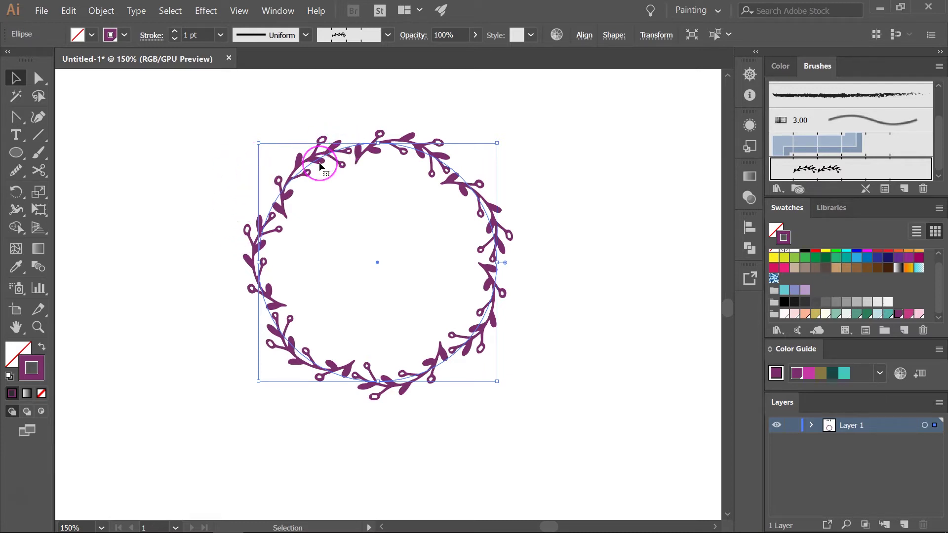
Make a vertically reflected copy of the leaf sprig and move it right
left_click(317, 111)
scroll(316, 104, "up", 2)
scroll(311, 119, "up", 3)
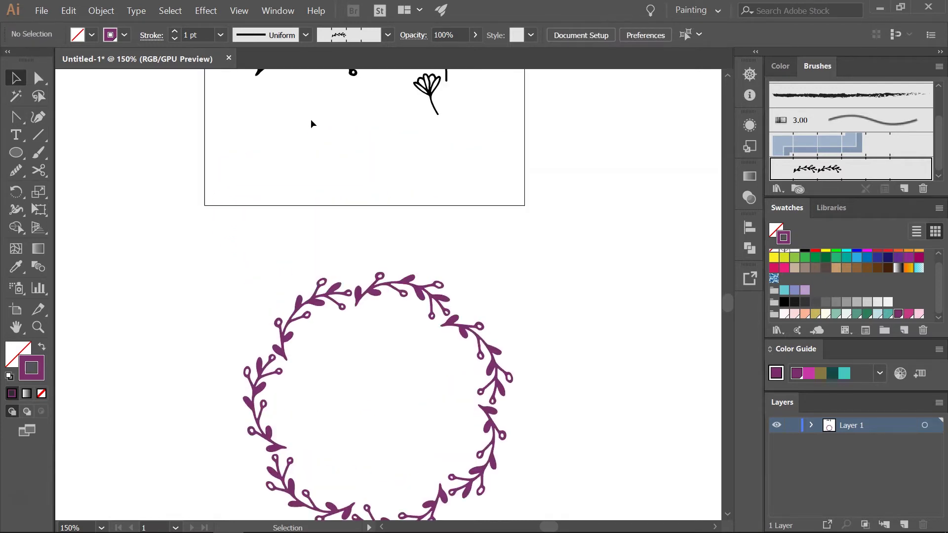
scroll(309, 126, "up", 3)
scroll(309, 127, "up", 3)
scroll(310, 132, "up", 1)
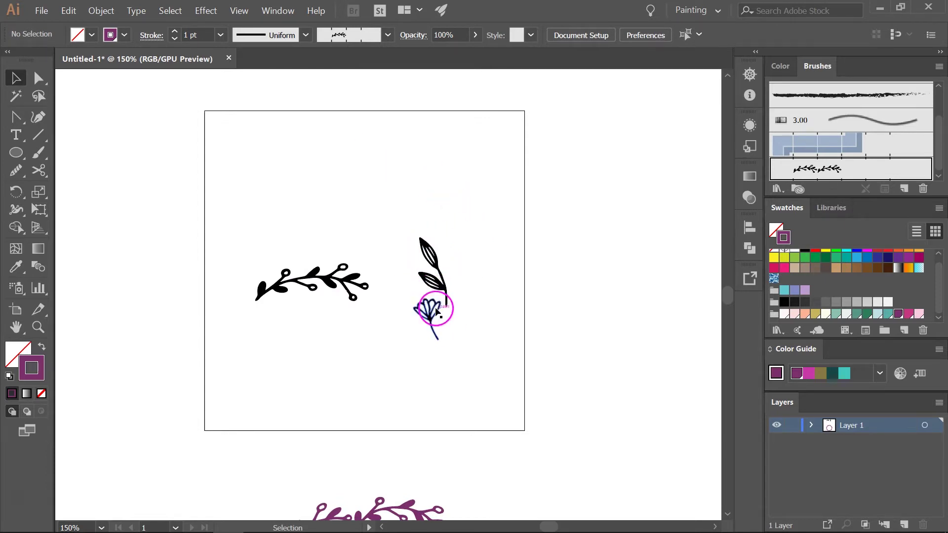
left_click_drag(455, 238, 416, 336)
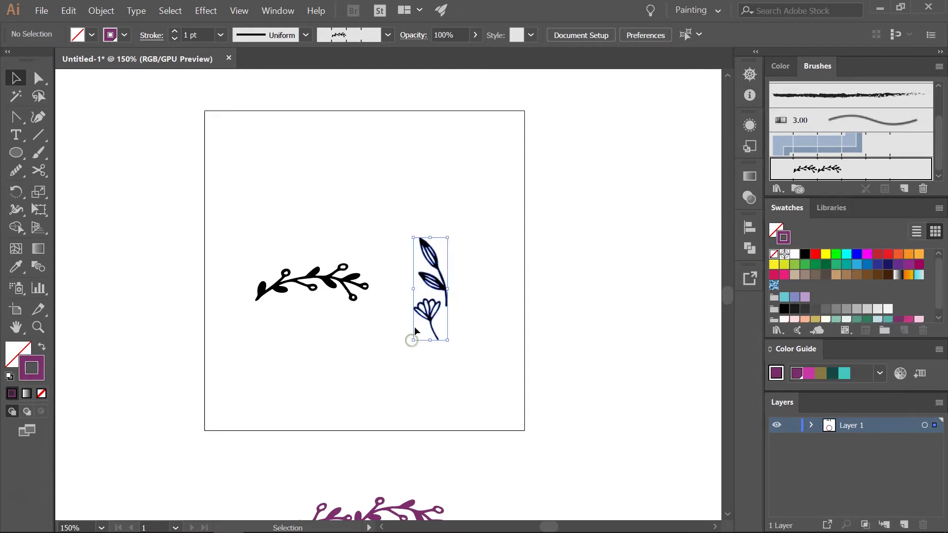
right_click(436, 285)
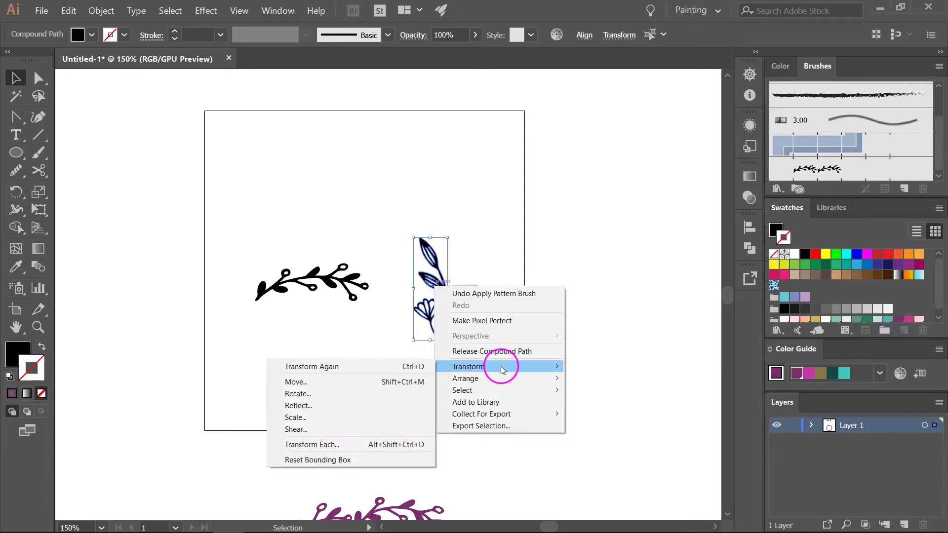
mouse_move(469, 367)
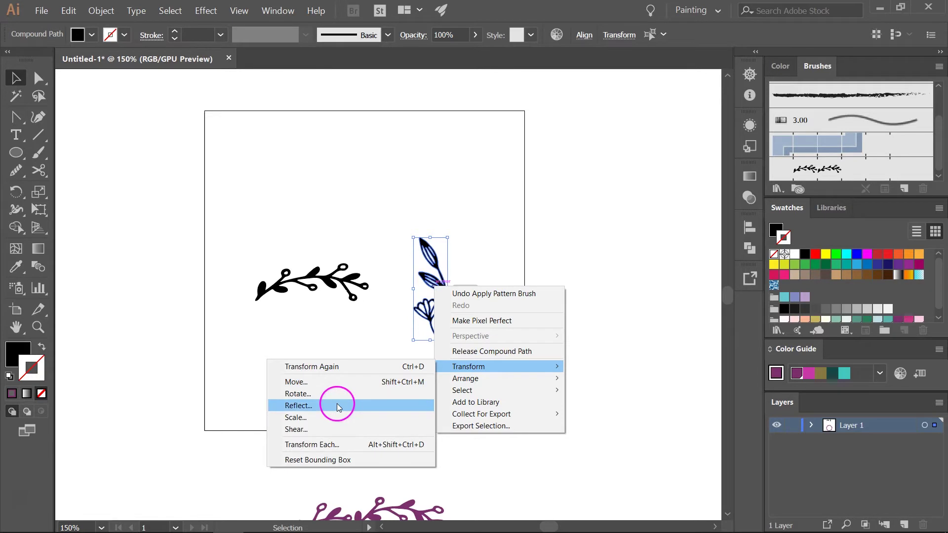
left_click(338, 406)
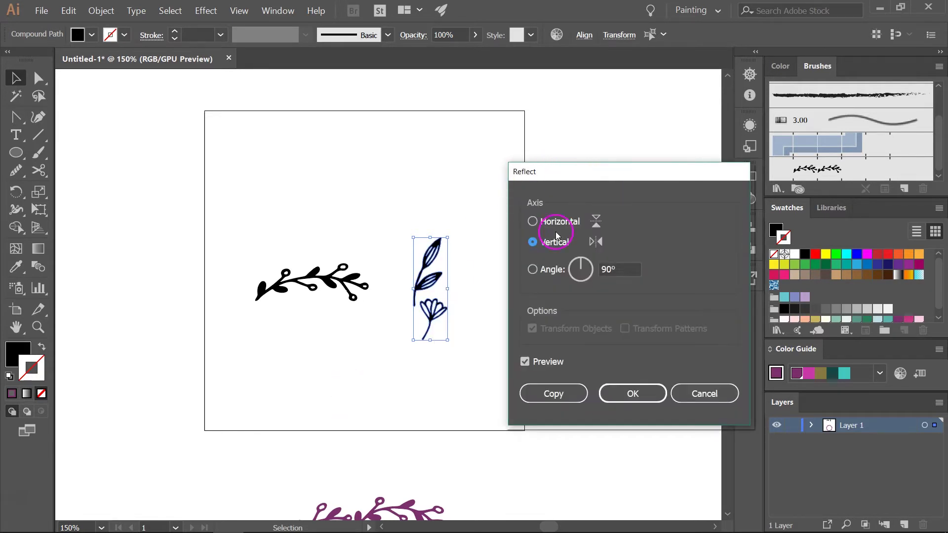
left_click(572, 401)
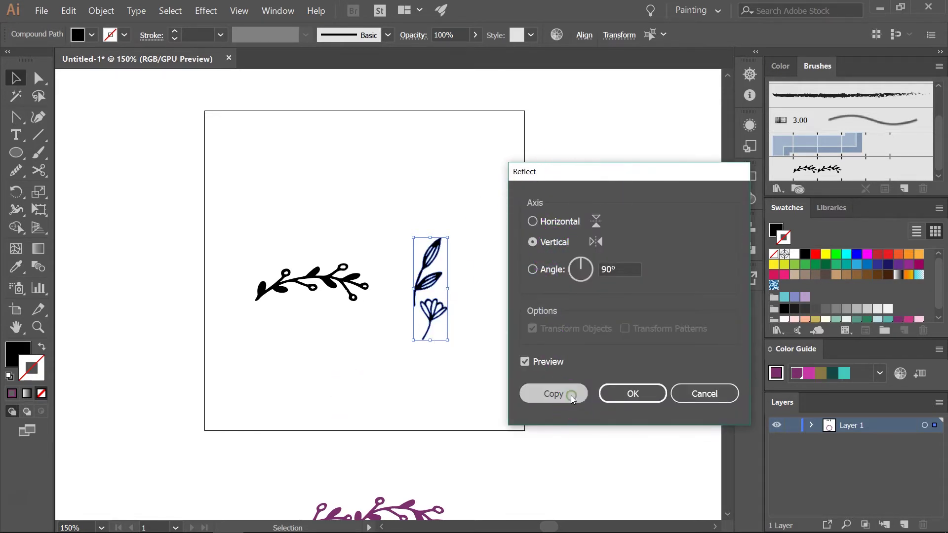
mouse_move(431, 242)
left_mouse_down()
mouse_move(455, 249)
mouse_move(485, 205)
left_mouse_up()
left_click(517, 238)
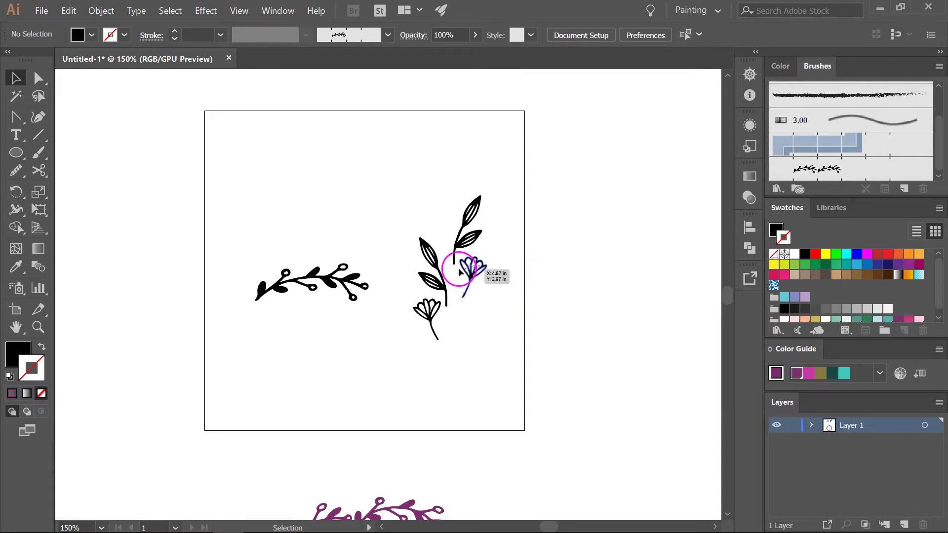
Arrange the two leaf stems and both small flowers into one flowering sprig
left_click_drag(434, 260, 471, 229)
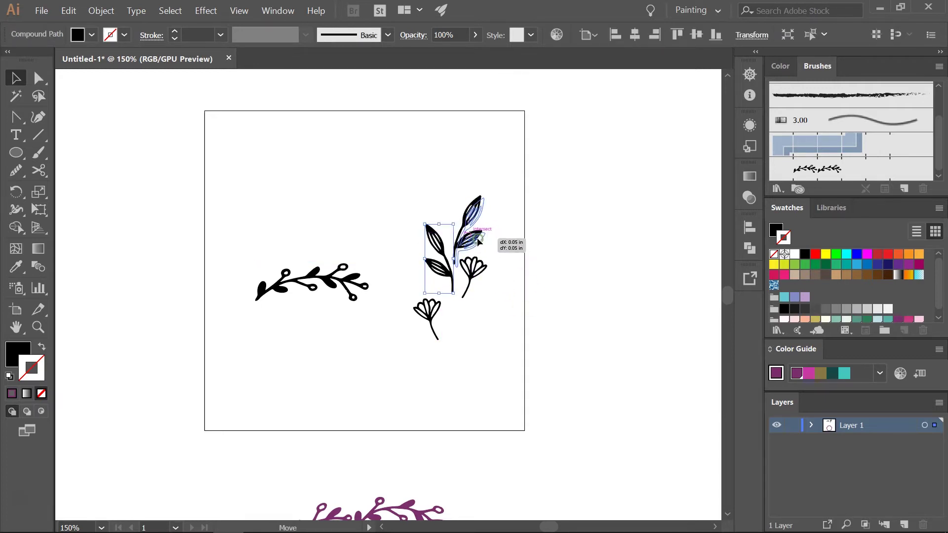
left_click_drag(475, 269, 473, 281)
left_click_drag(430, 314, 448, 207)
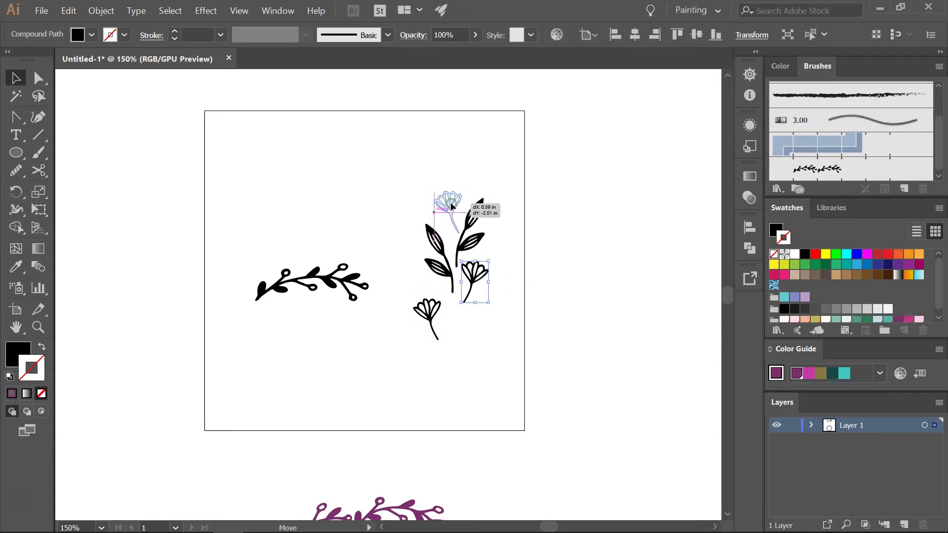
left_click(466, 252)
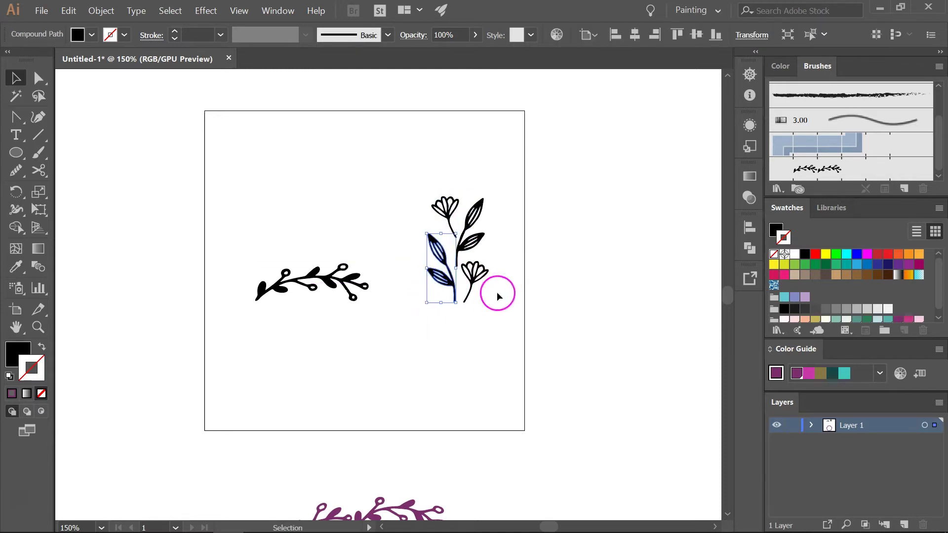
left_click(497, 292)
left_click_drag(446, 215, 443, 230)
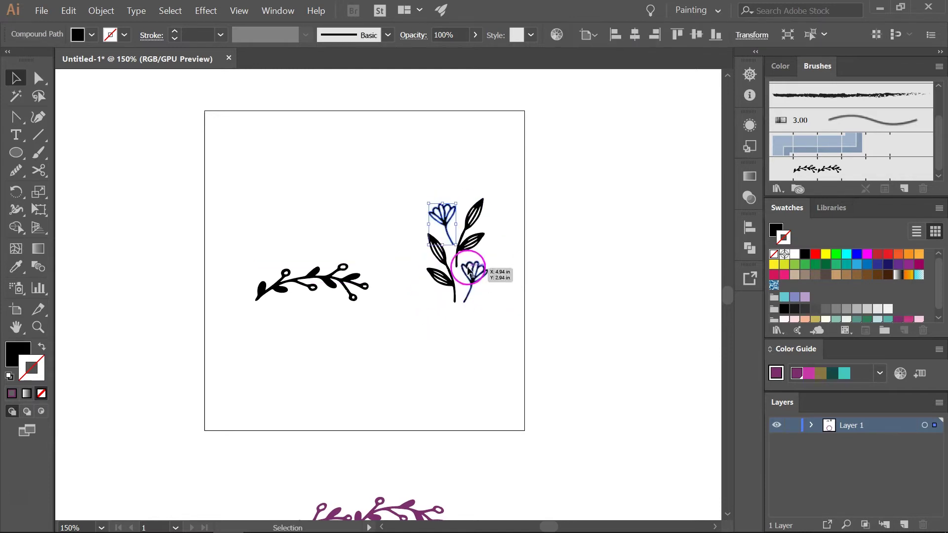
left_click_drag(471, 270, 474, 270)
left_click(504, 221)
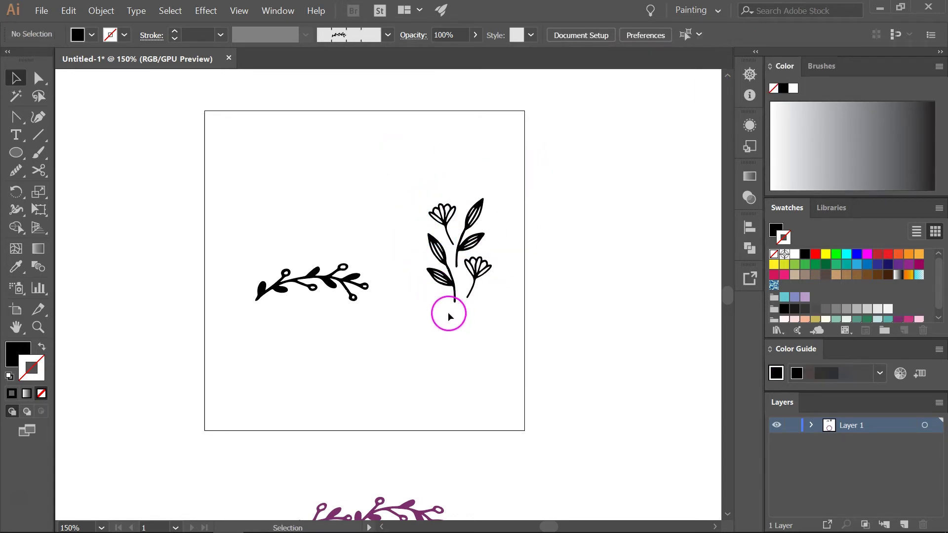
Fill both leaf stems green, the top flower purple and the lower flower pink
left_click(445, 282)
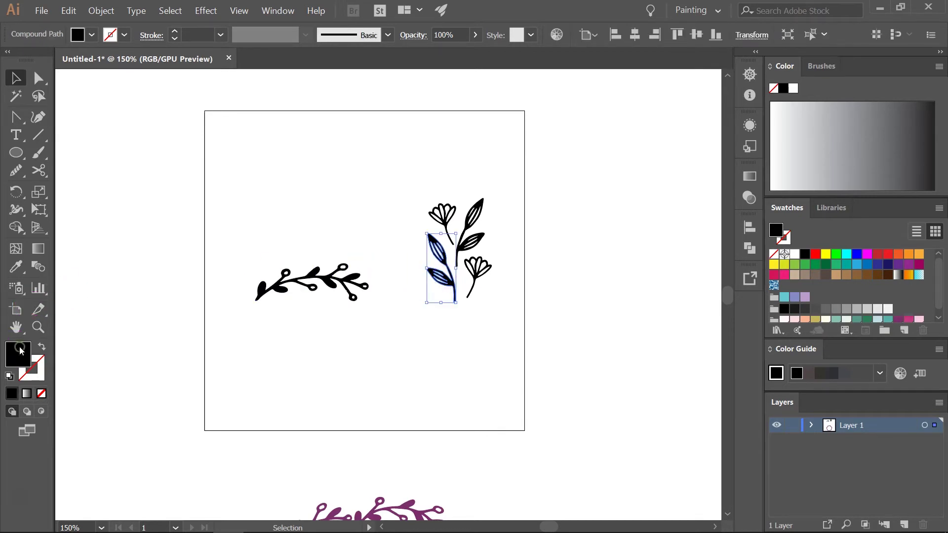
left_click(868, 319)
left_click(464, 246)
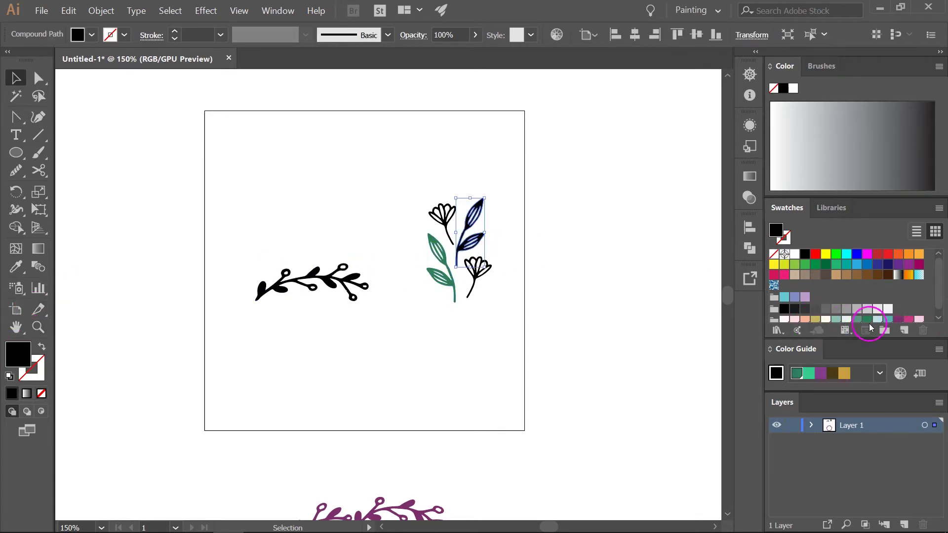
left_click(868, 319)
left_click(430, 220)
left_click(910, 319)
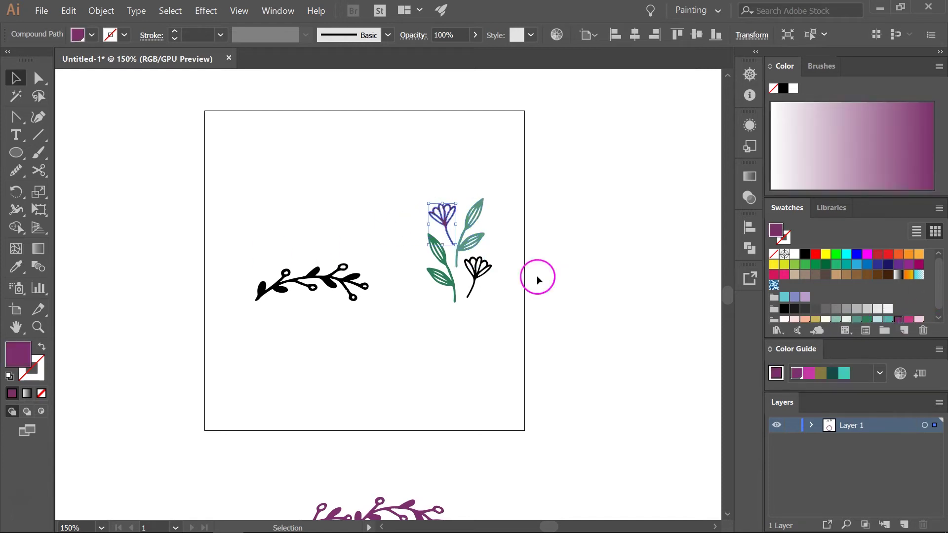
left_click(478, 277)
left_click(909, 319)
left_click_drag(401, 179, 513, 316)
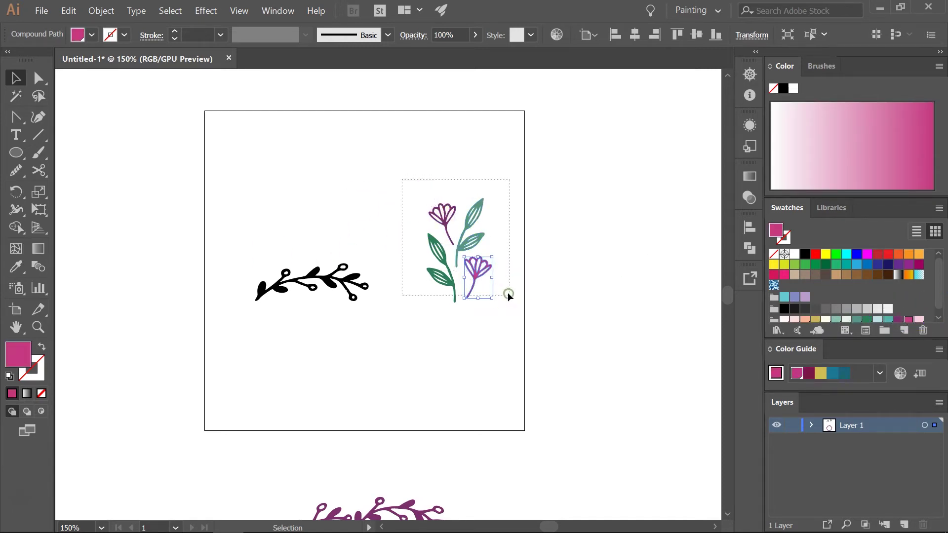
Alt+Shift-drag a copy of the flower sprig directly above the original
key("a")
key("v")
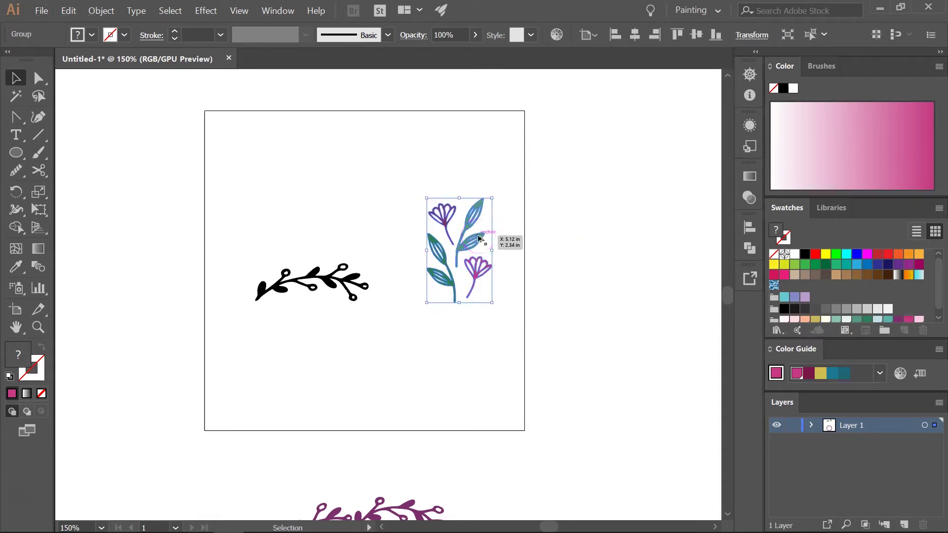
left_click_drag(473, 245, 478, 148)
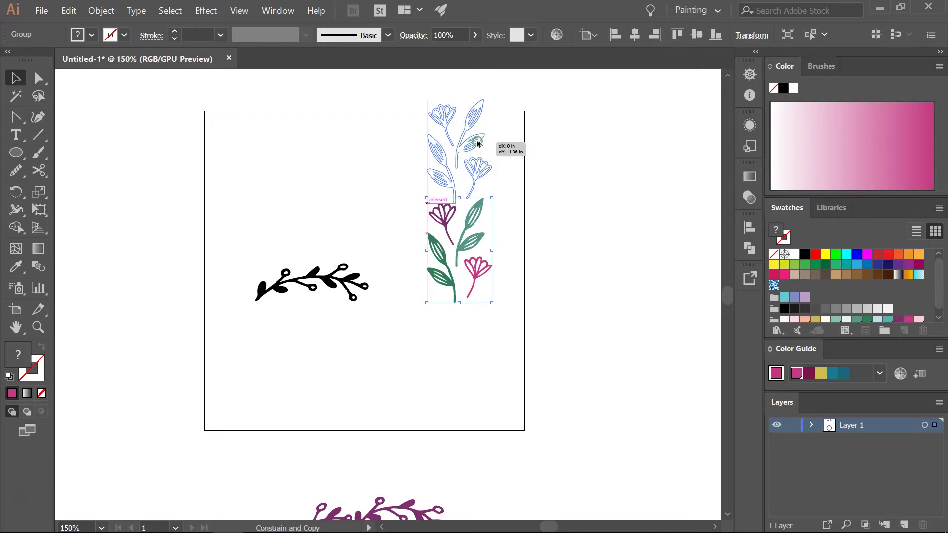
left_click_drag(478, 143, 478, 139)
left_click(509, 228)
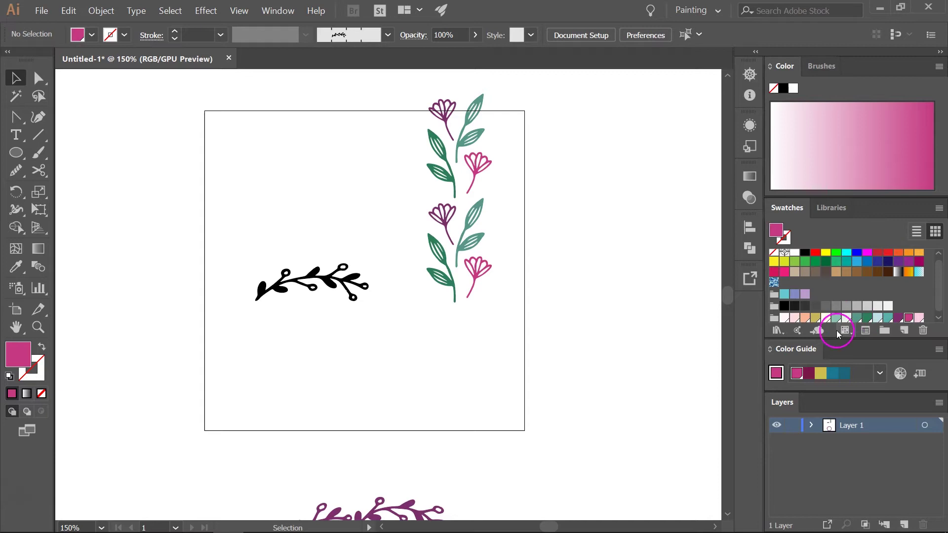
Paint ten small mustard-yellow dots around the flowers with the Blob Brush
left_click(815, 319)
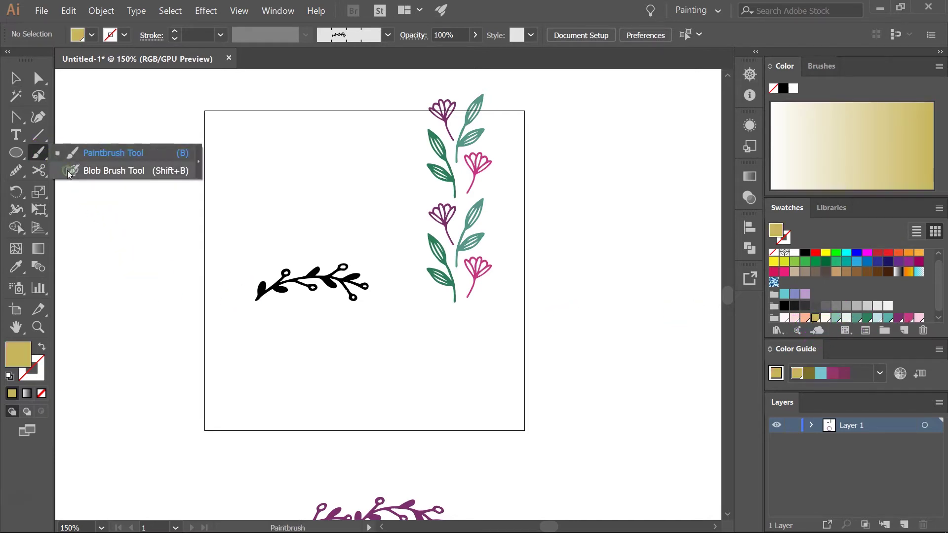
left_click(111, 170)
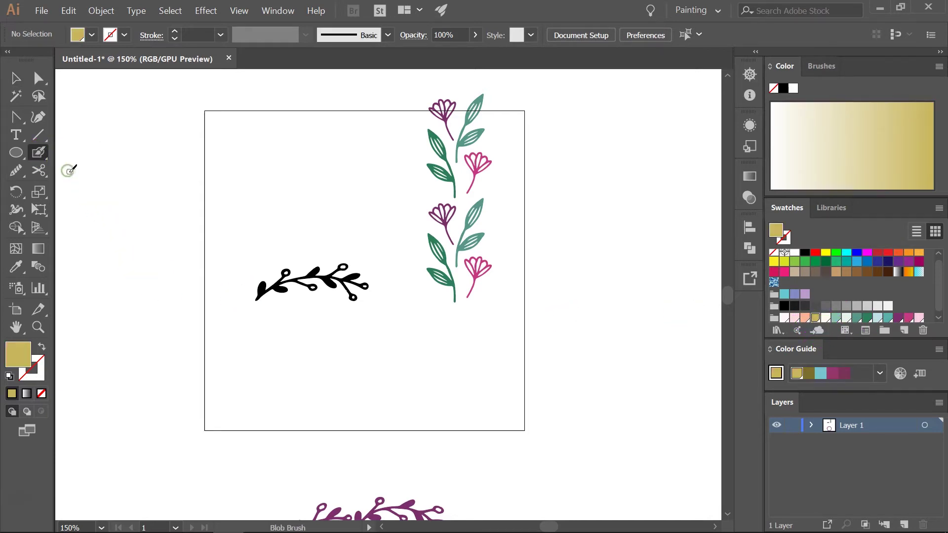
key("shift+x")
left_click(438, 193)
left_click(488, 222)
left_click(457, 235)
left_click(463, 282)
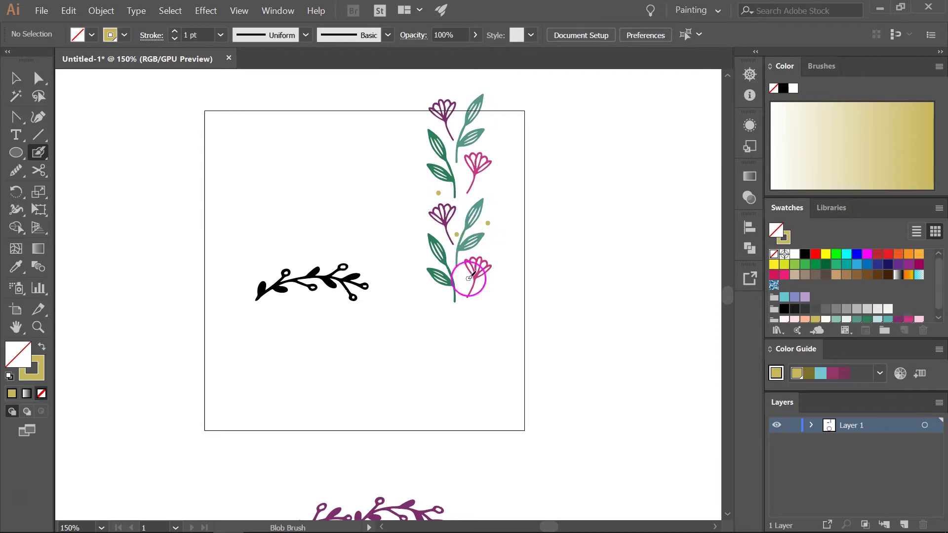
left_click(459, 169)
left_click(436, 125)
left_click(459, 111)
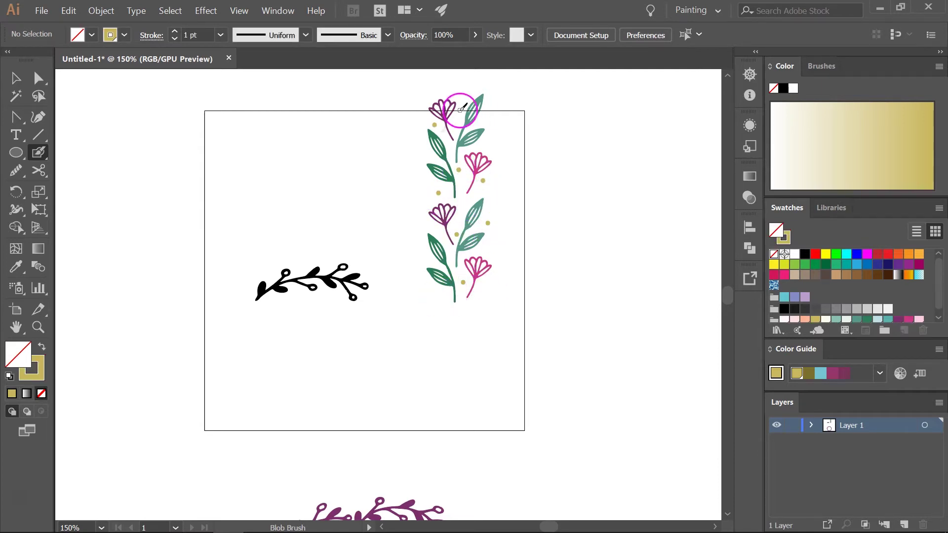
left_click(463, 203)
left_click(484, 250)
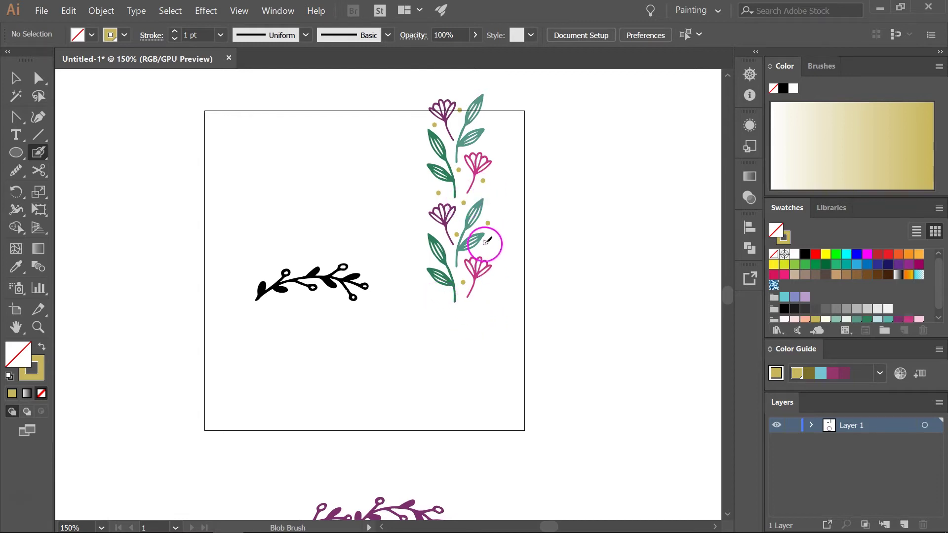
left_click(443, 294)
Reposition one yellow dot beside the column and select the whole flower column
key("v")
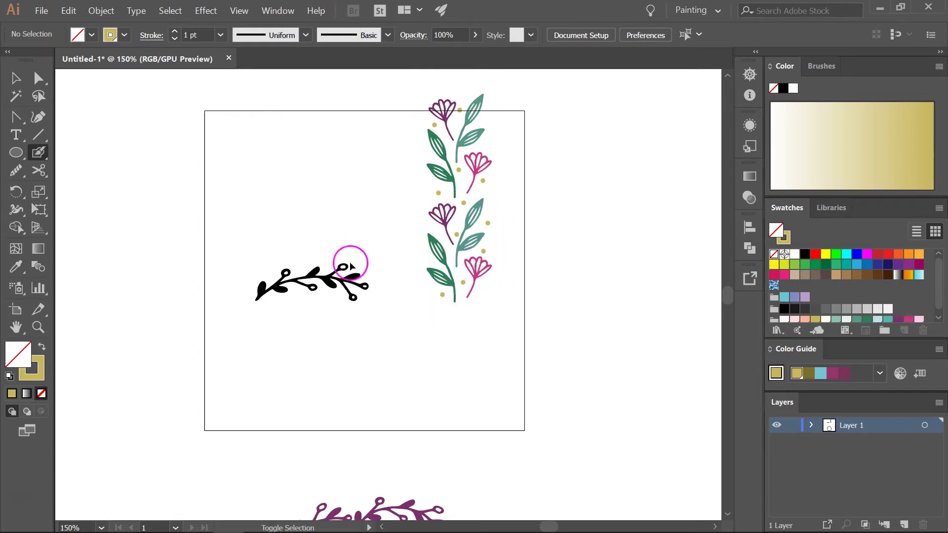
scroll(349, 264, "up", 2)
left_click_drag(463, 243, 426, 295)
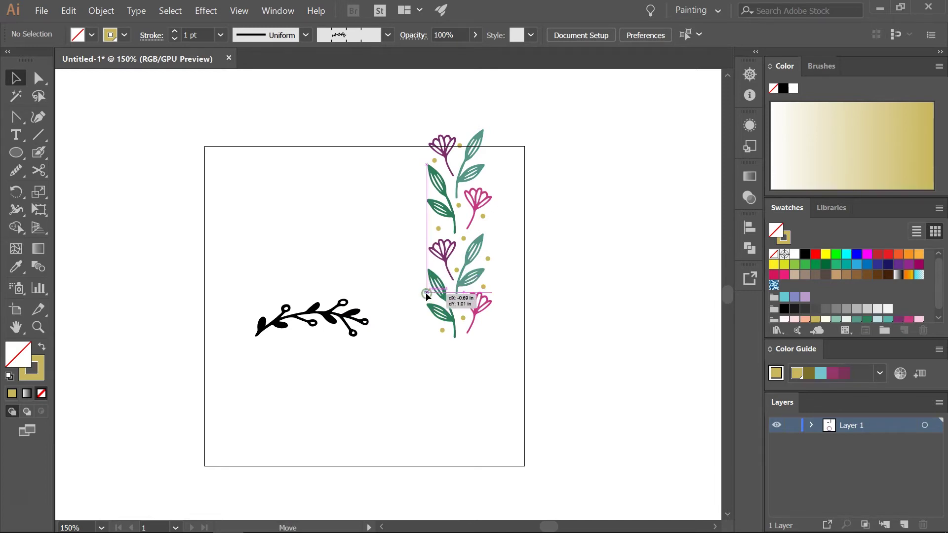
left_click_drag(426, 296, 426, 295)
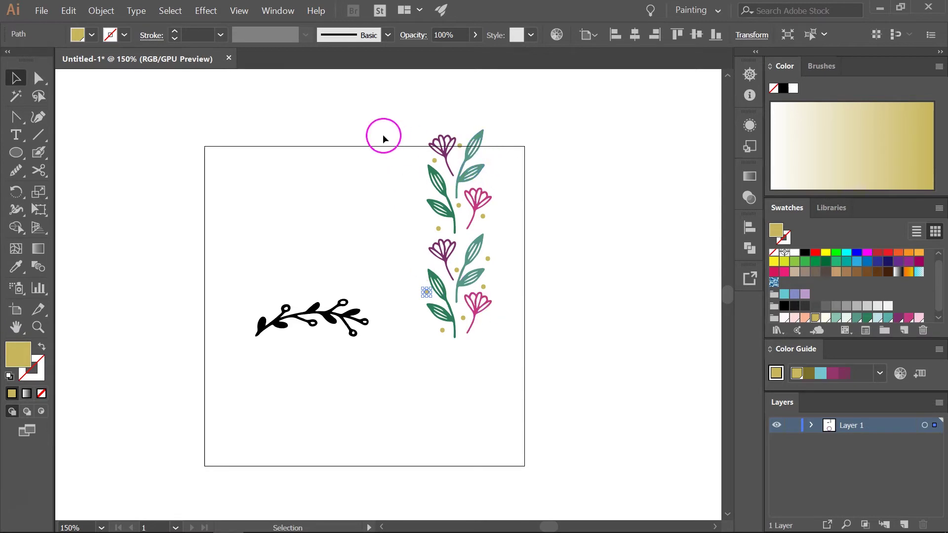
left_click_drag(397, 107, 525, 357)
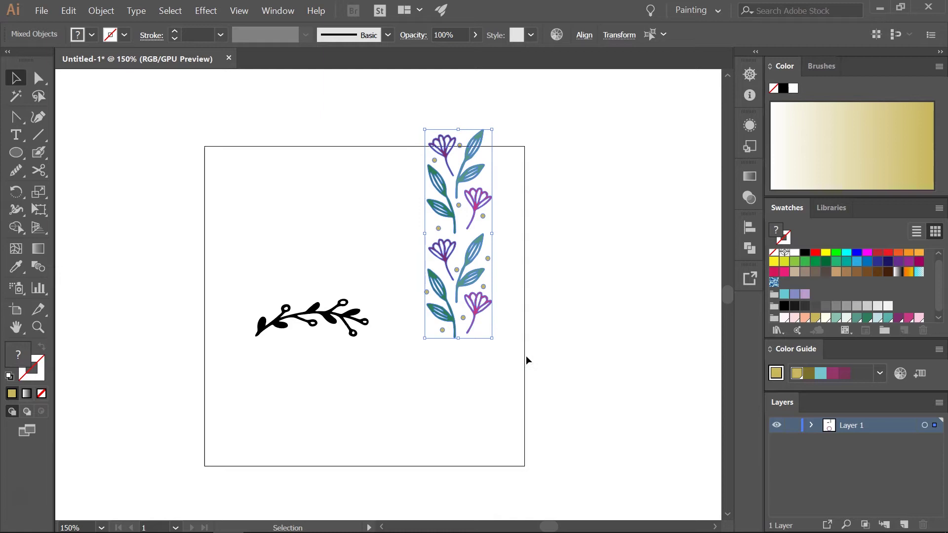
Make a -90° rotated copy of the flower group and move it below the original
key("a")
key("v")
left_click(480, 236)
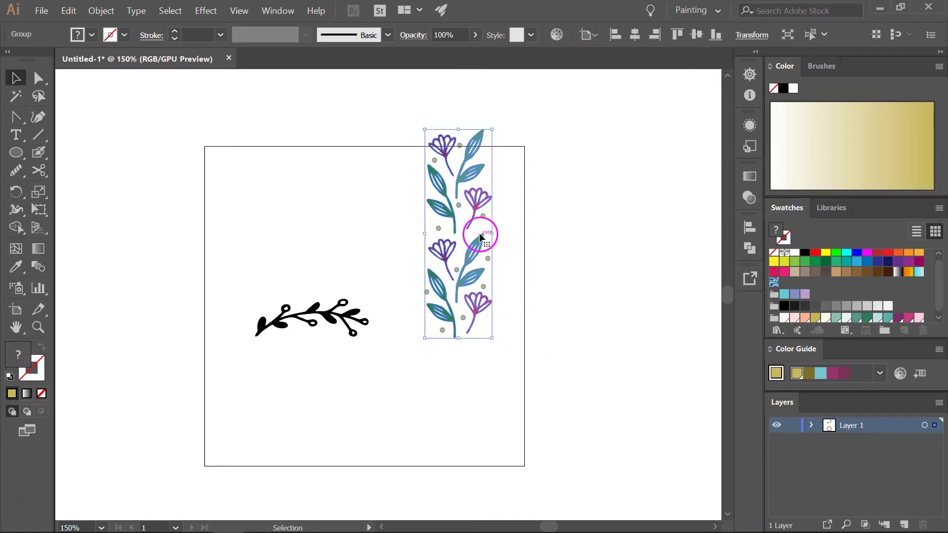
right_click(476, 201)
left_click_drag(529, 305, 384, 333)
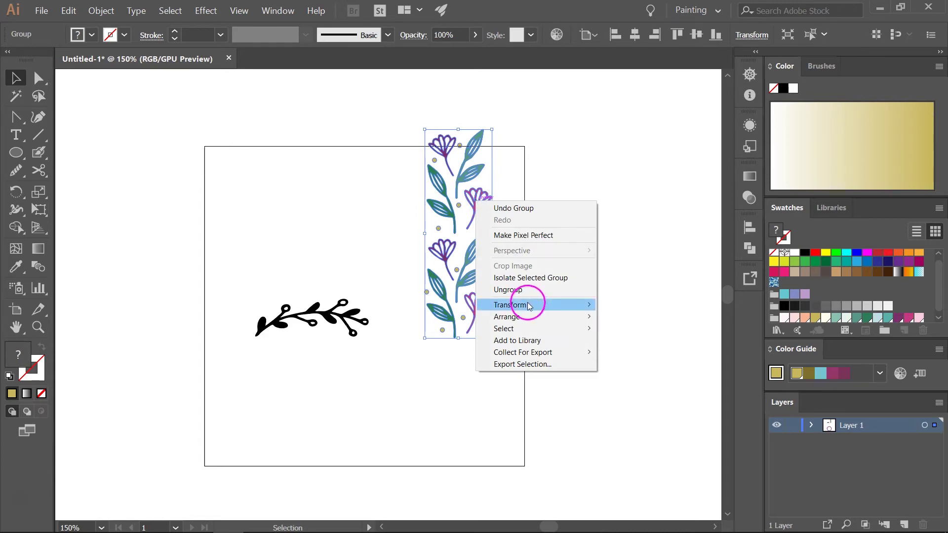
left_click(385, 335)
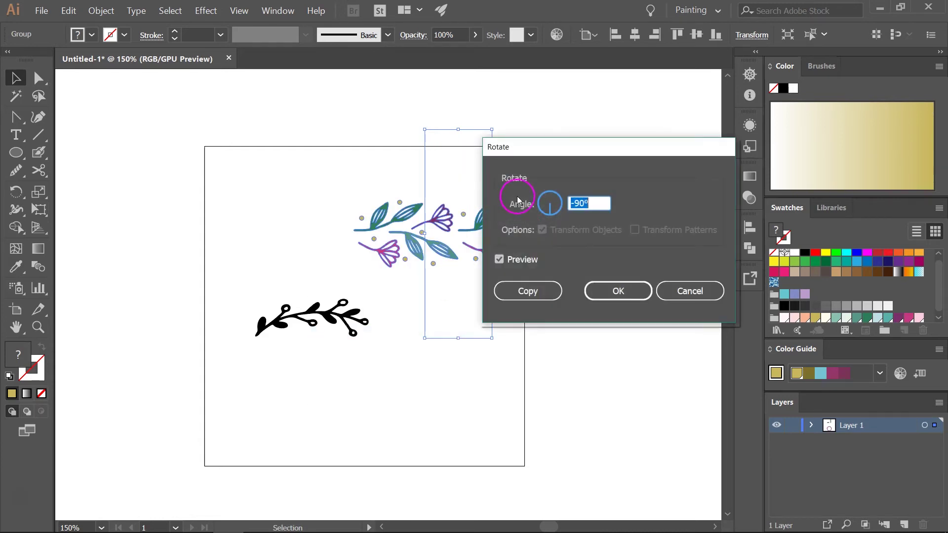
left_click(544, 295)
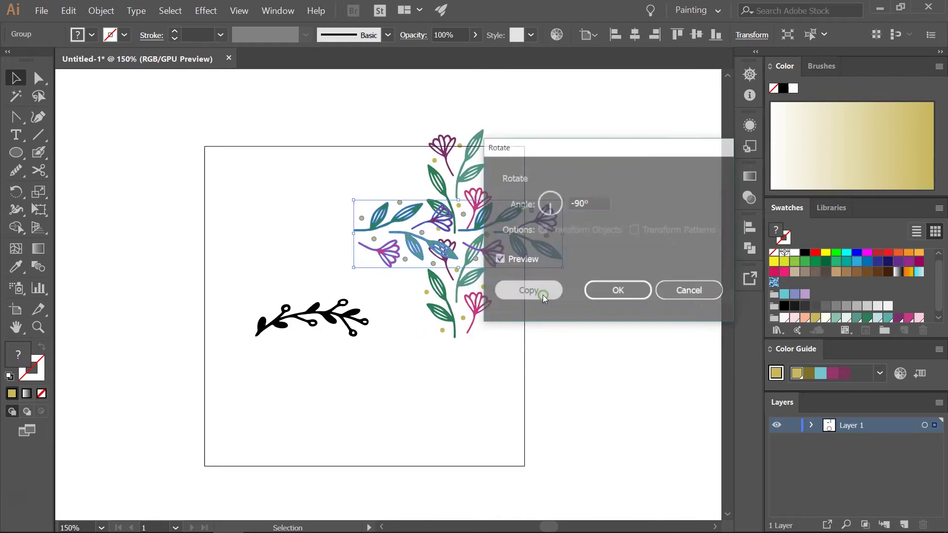
left_click_drag(411, 252, 489, 419)
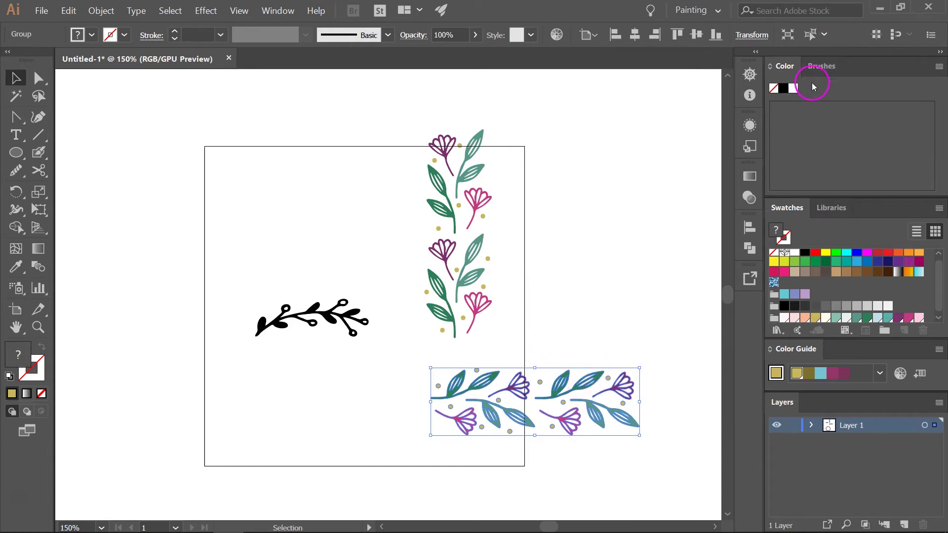
Save the horizontal sprig as Pattern Brush 2 with no corner tile and the Original side tile
left_click(819, 65)
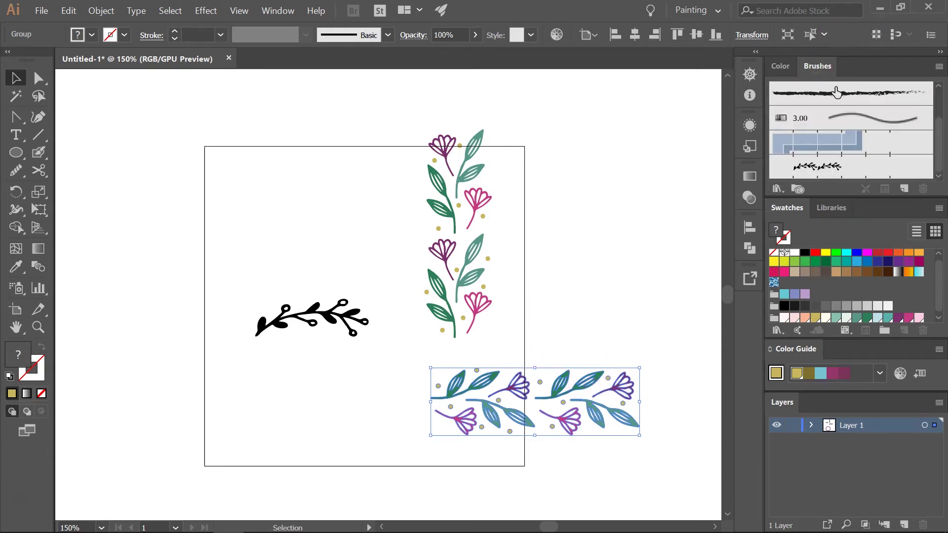
left_click(905, 188)
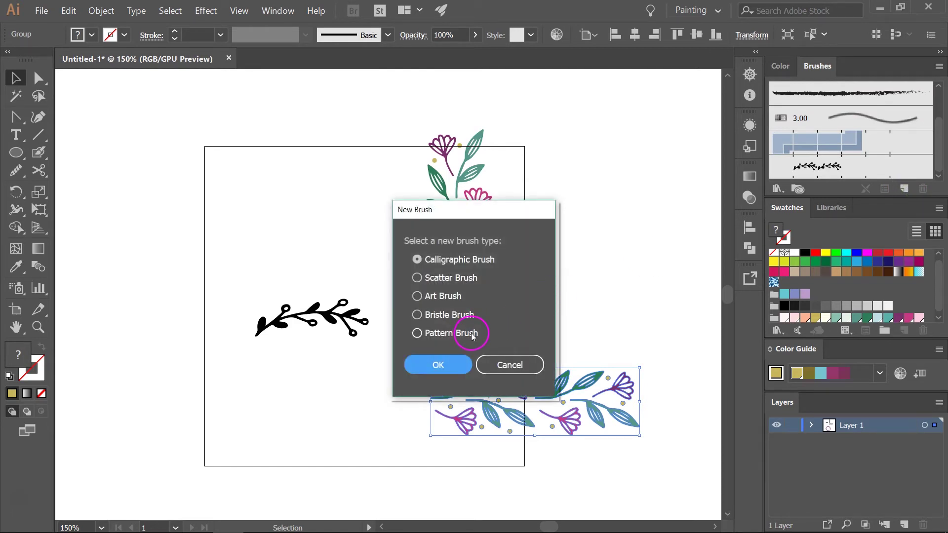
left_click(472, 336)
left_click(435, 364)
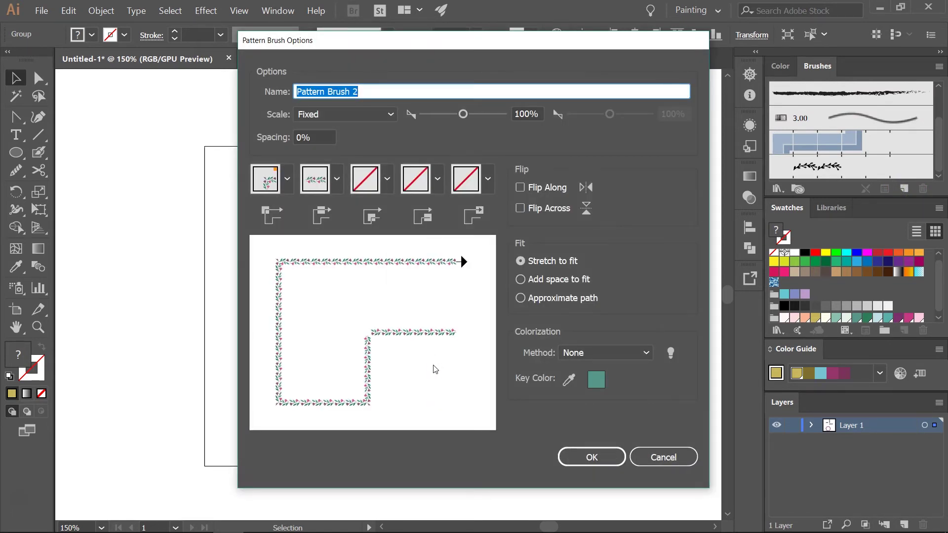
left_click(595, 333)
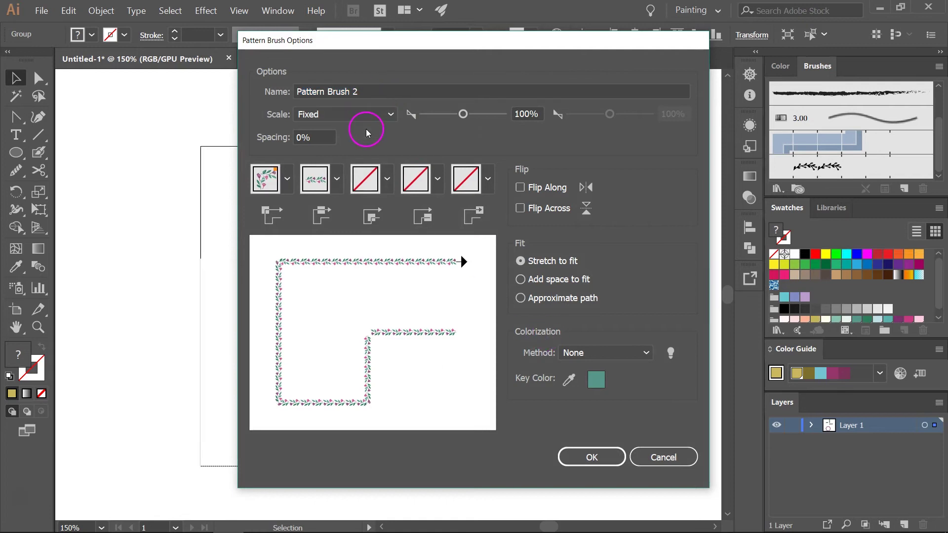
left_click(287, 179)
left_click_drag(267, 247, 252, 235)
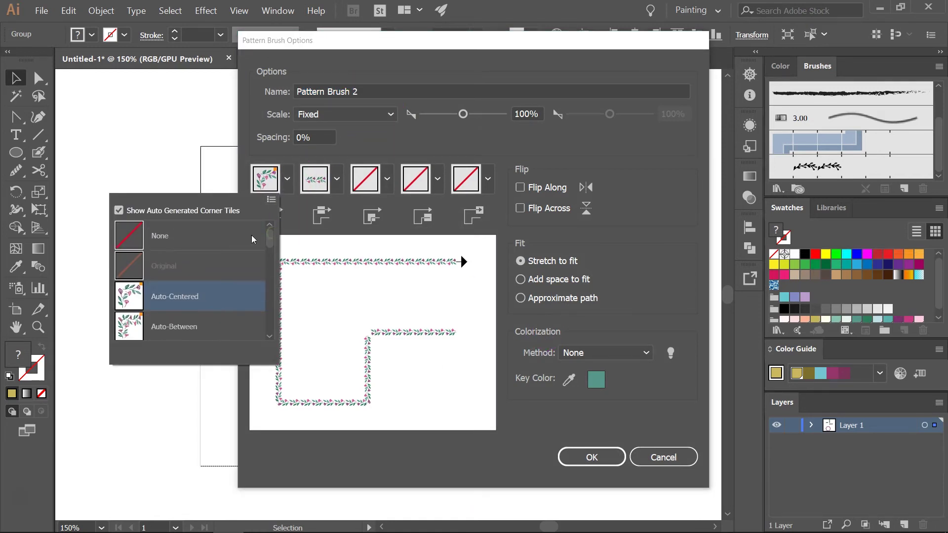
left_click(230, 239)
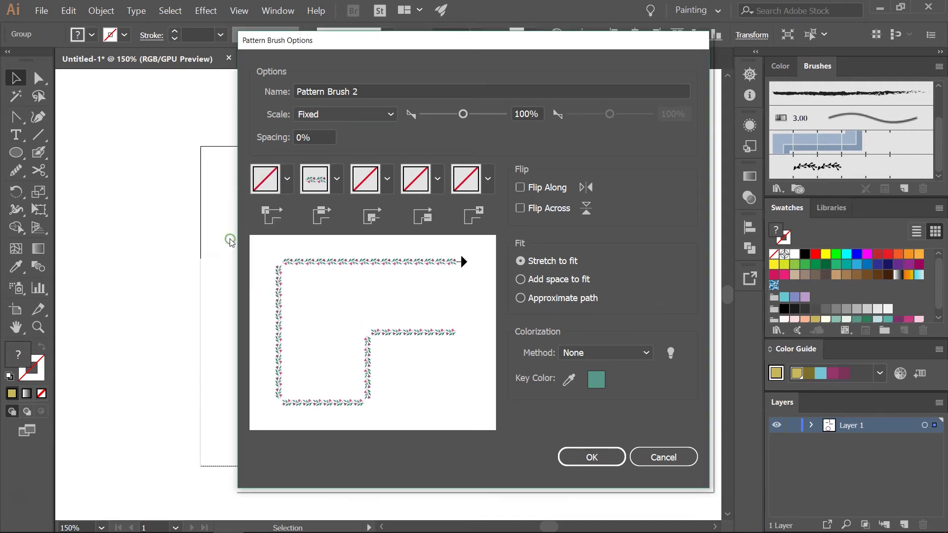
left_click(338, 179)
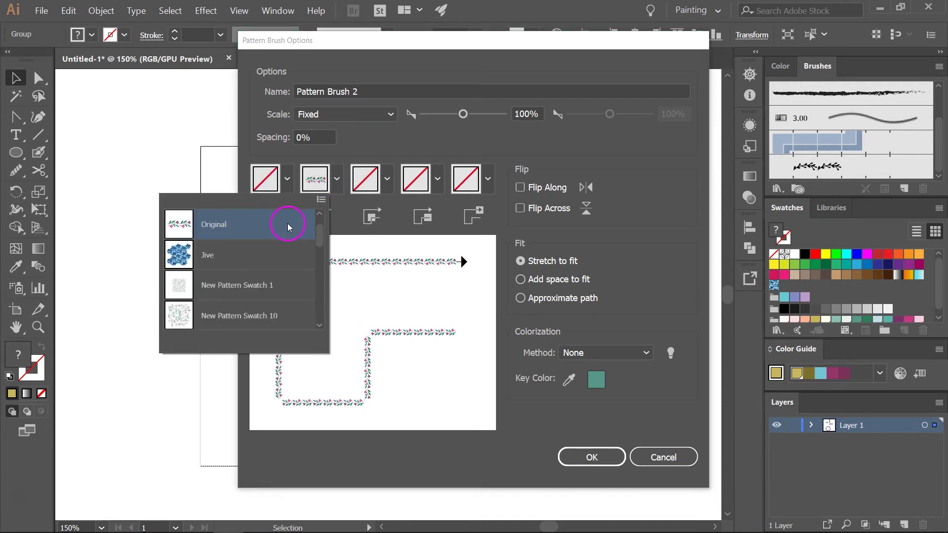
left_click(369, 144)
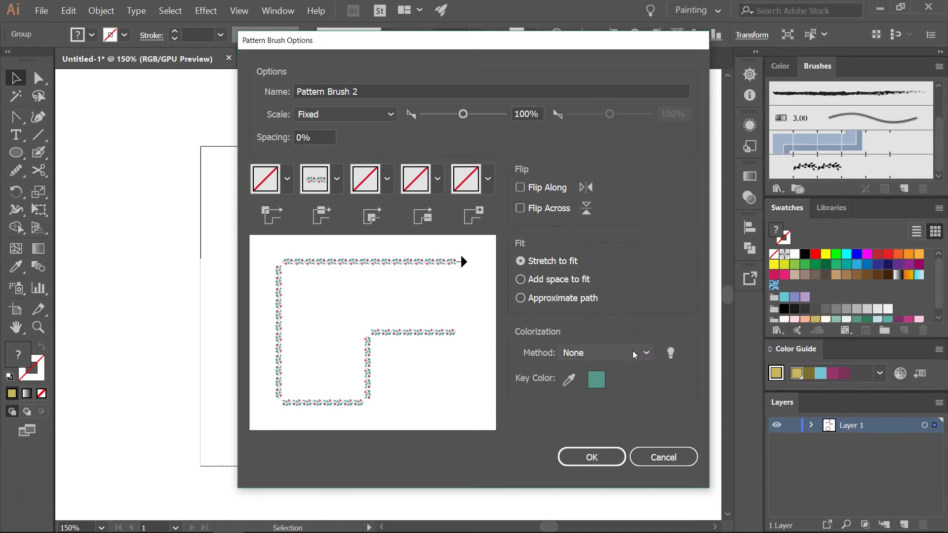
left_click(592, 458)
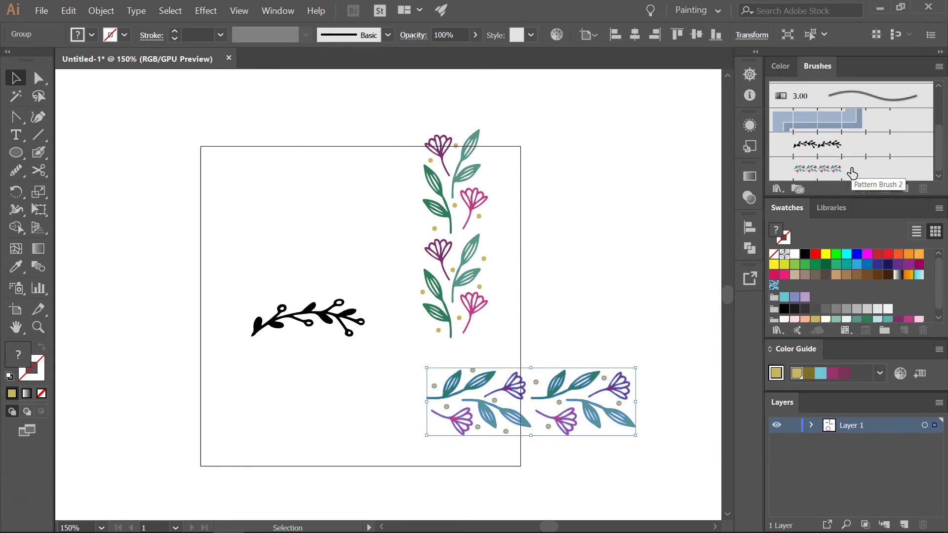
Draw a new circle in the empty canvas to the right of the purple wreath
left_click(677, 286)
mouse_move(678, 286)
left_mouse_down()
mouse_move(487, 116)
mouse_move(451, 99)
left_mouse_up()
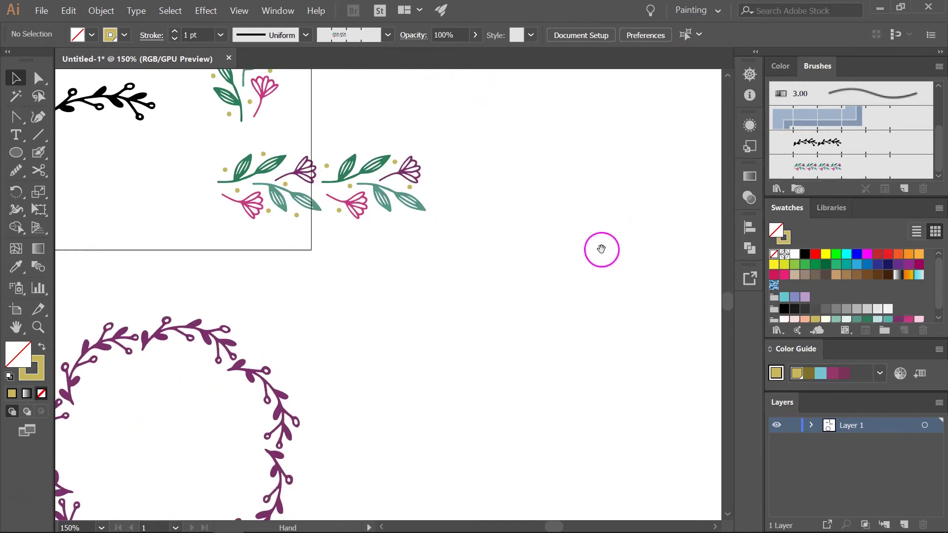
left_click_drag(602, 249, 512, 106)
left_click(18, 152)
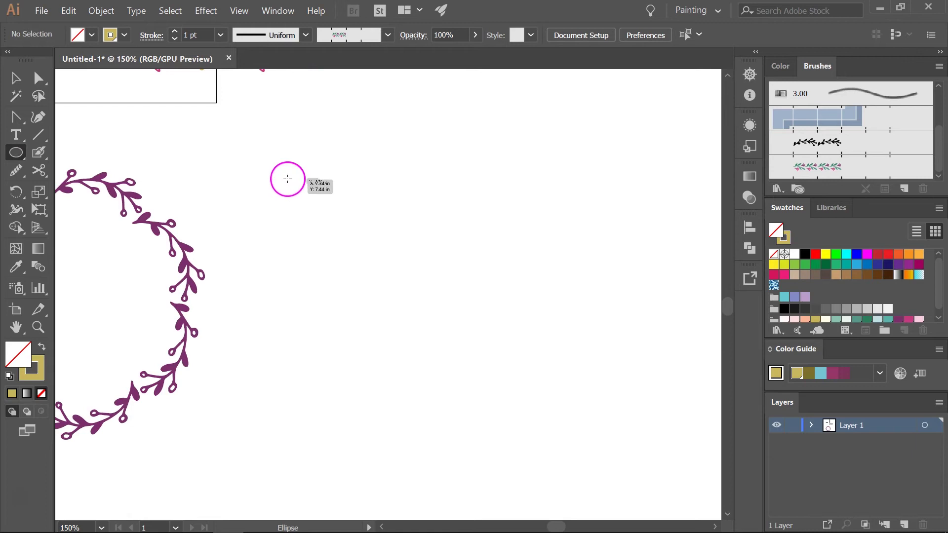
mouse_move(282, 167)
left_mouse_down()
mouse_move(525, 298)
mouse_move(561, 372)
left_mouse_up()
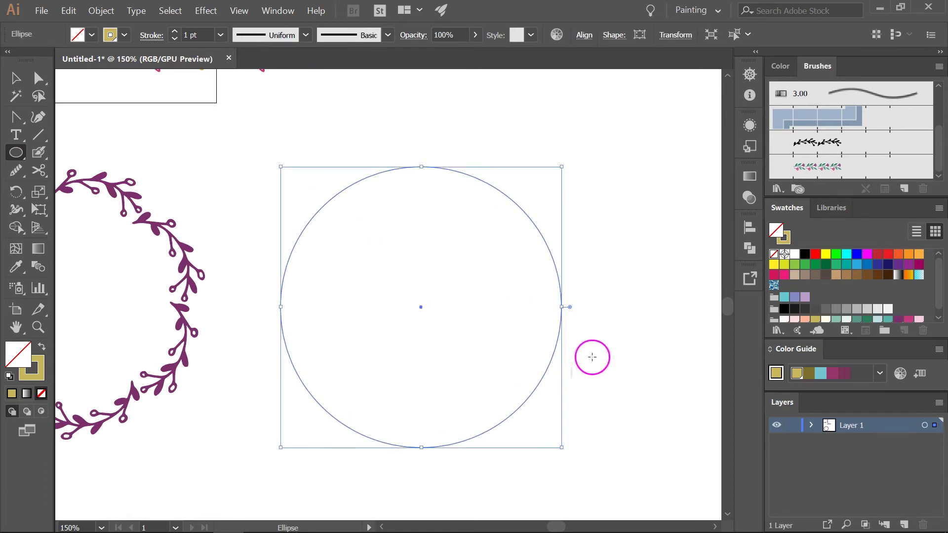
Stroke the new circle with Pattern Brush 2, then deselect the wreath
key("v")
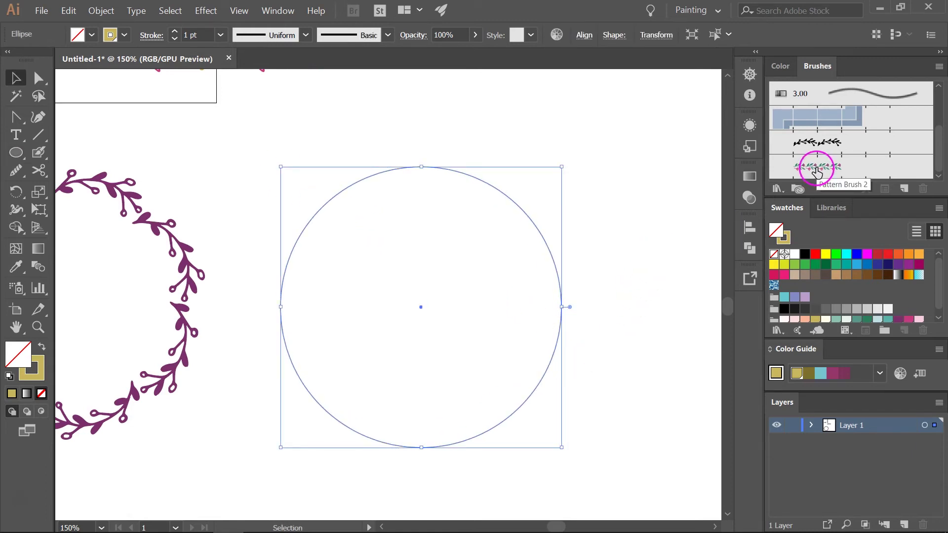
left_click(817, 169)
left_click(610, 130)
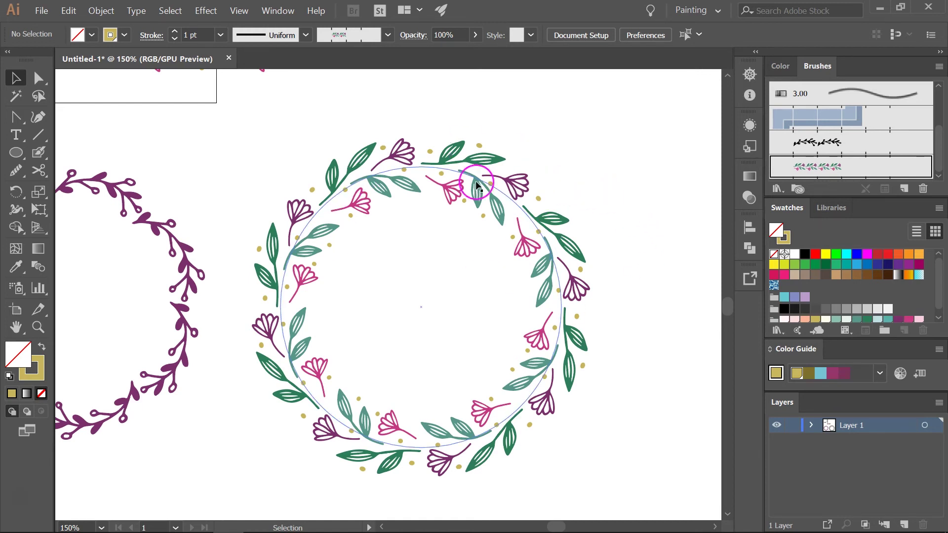
mouse_move(255, 110)
left_mouse_down()
mouse_move(371, 253)
mouse_move(459, 442)
left_mouse_up()
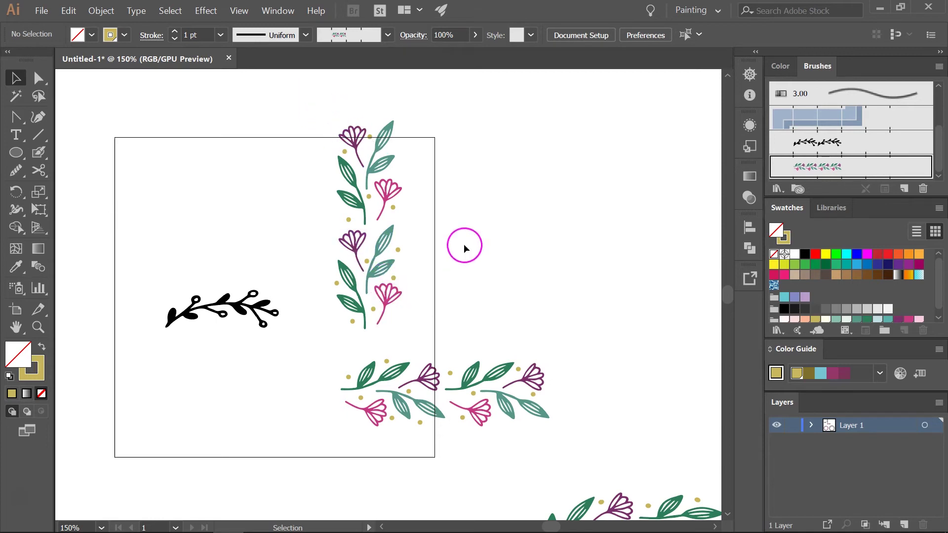
Select the vertical flower sprig group on the artboard
left_click(454, 172)
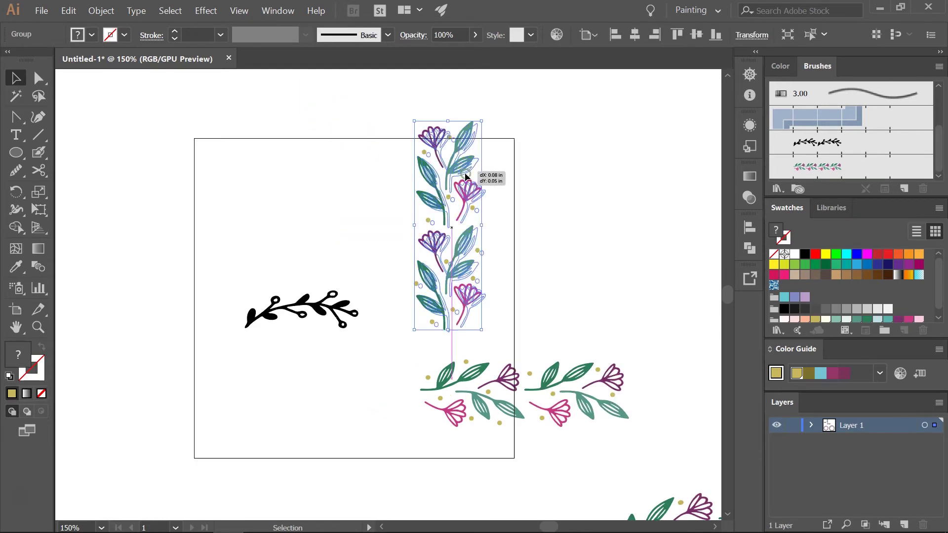
Save the upright dotted flower column as Pattern Brush 3 with no corner tile
mouse_move(453, 172)
left_mouse_down()
mouse_move(803, 147)
mouse_move(834, 153)
left_mouse_up()
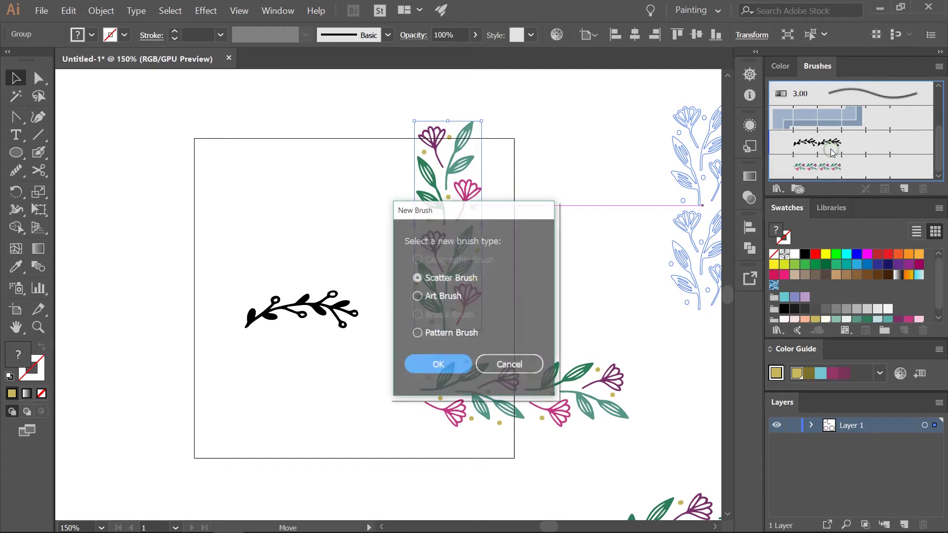
left_click(444, 335)
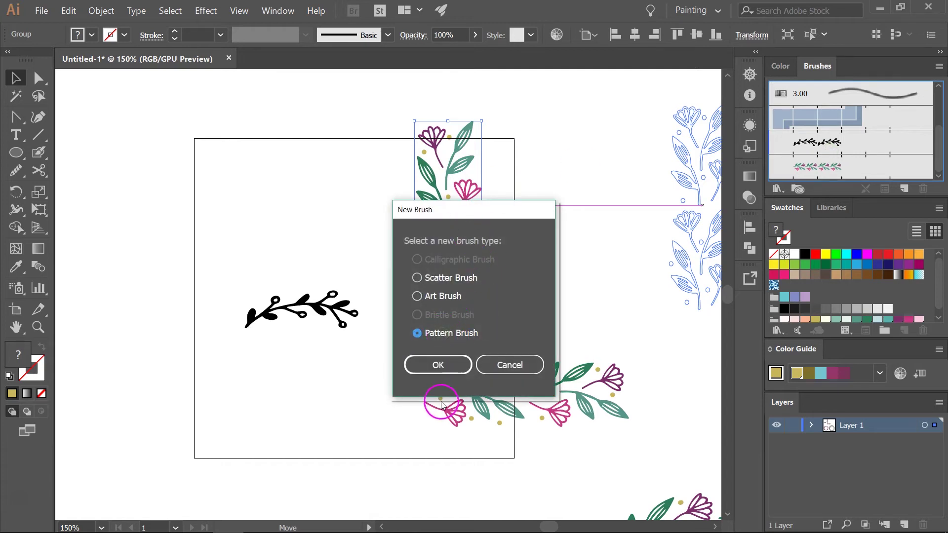
left_click(431, 366)
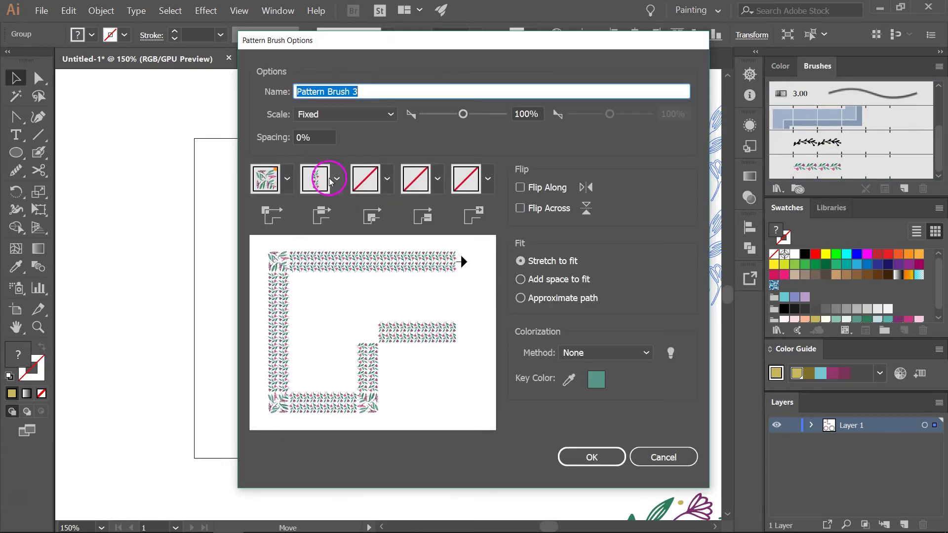
left_click(287, 178)
left_click_drag(271, 249, 273, 237)
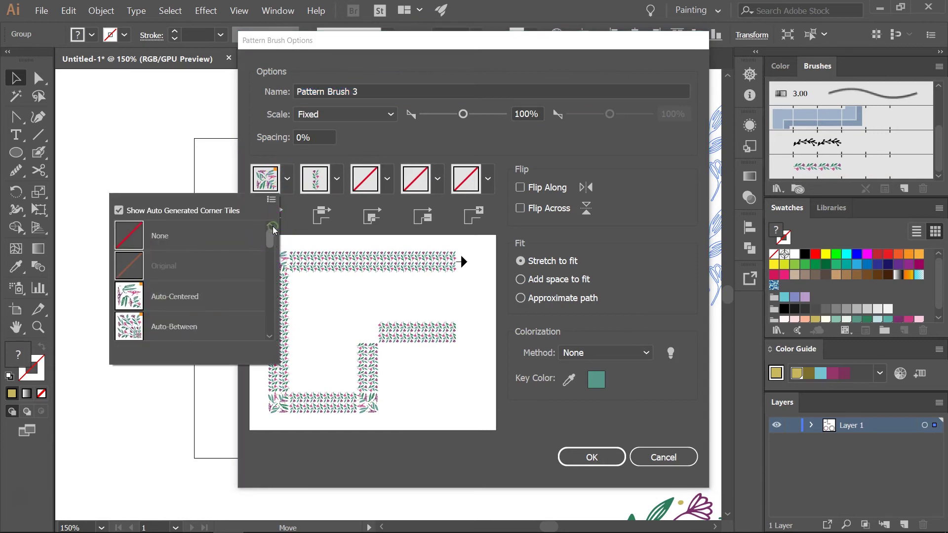
left_click(245, 236)
left_click(548, 92)
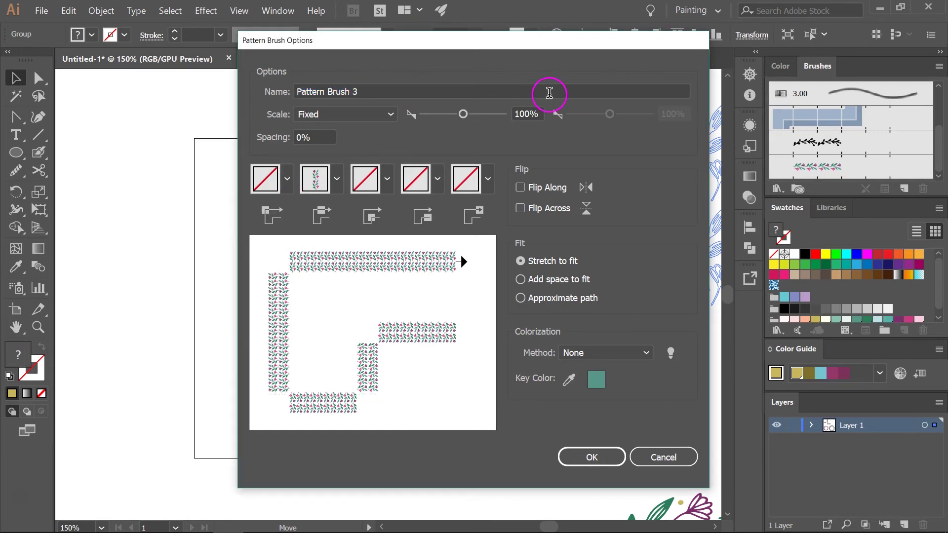
left_click(583, 459)
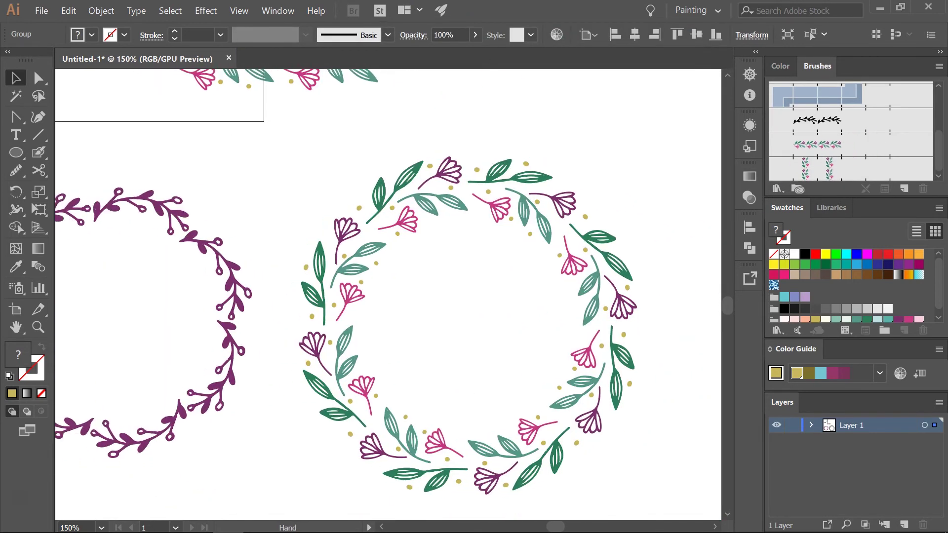
Stroke the wreath's circle with the vertical sprig brush and nudge it right and down
left_click(519, 184)
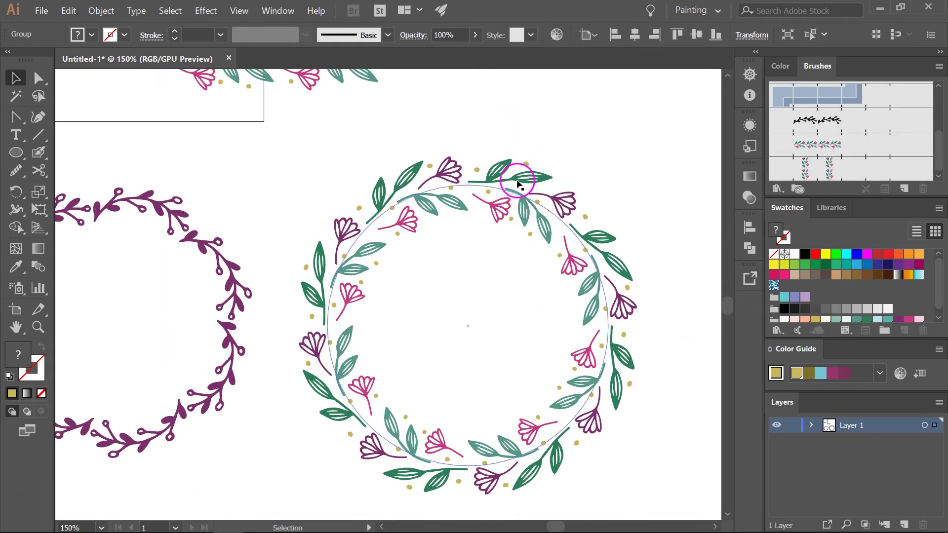
left_click(518, 184)
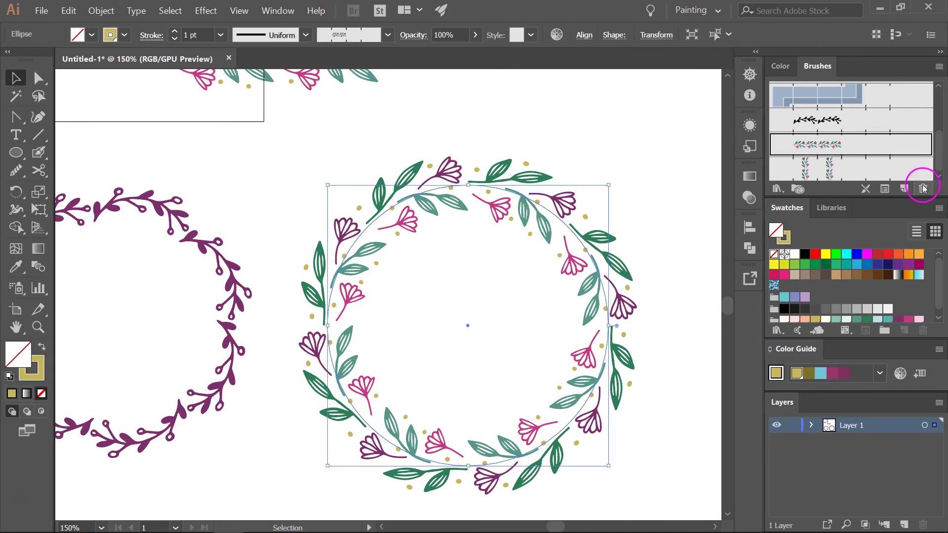
left_click(818, 169)
scroll(593, 122, "down", 1, "alt")
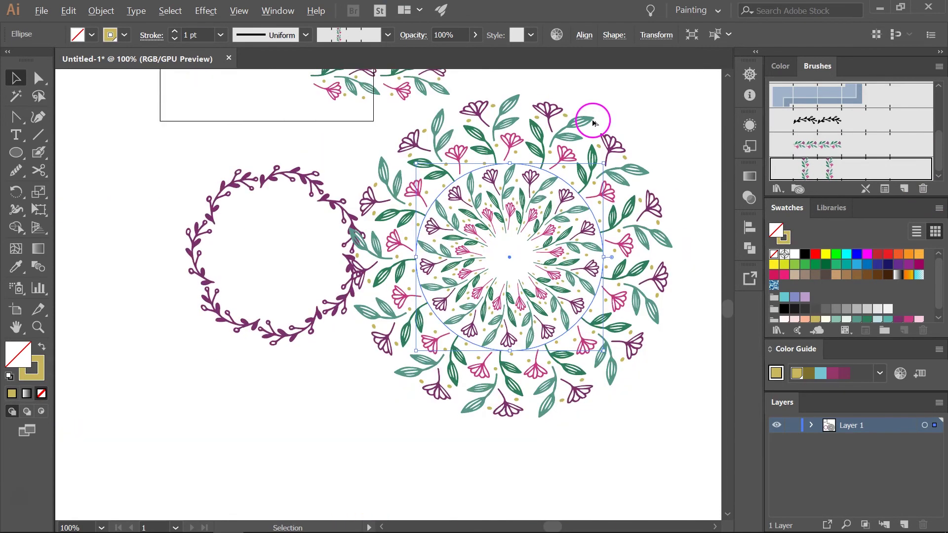
left_click_drag(582, 137, 611, 157)
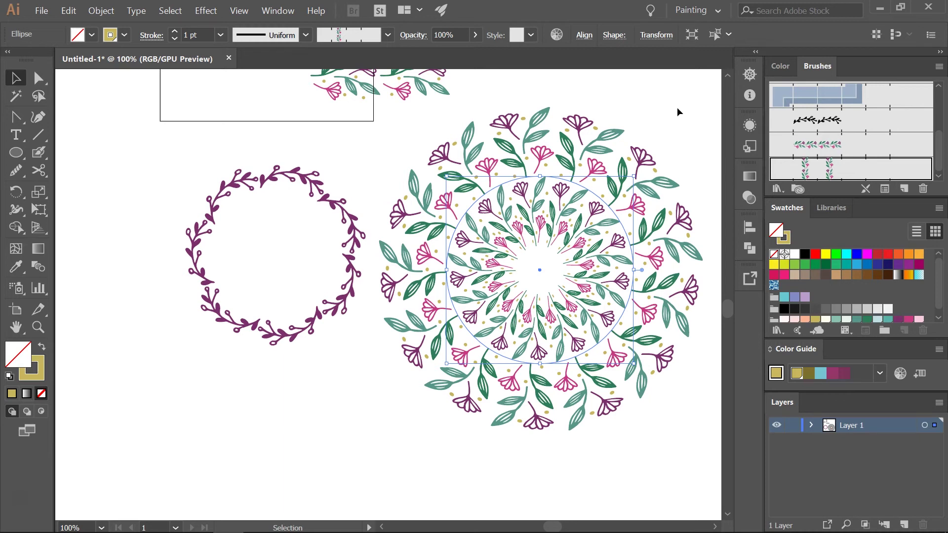
Reapply the floral Pattern Brush 2 and switch its colorization to Tints, applied to strokes
left_click(823, 146)
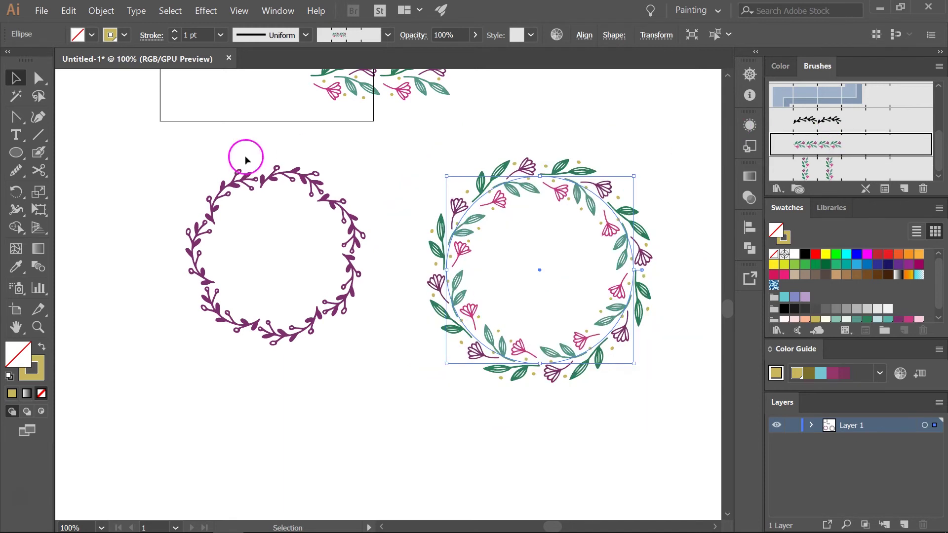
scroll(568, 149, "up", 2)
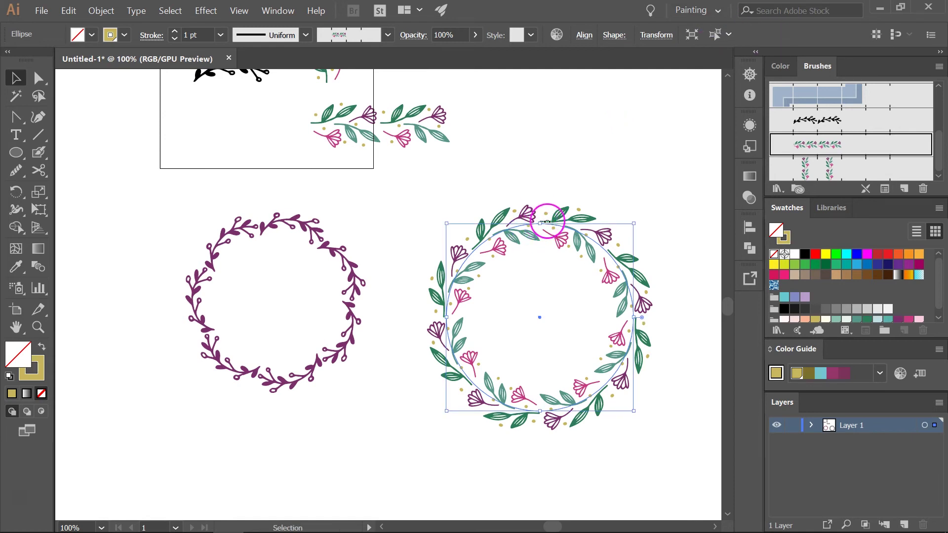
double_click(835, 144)
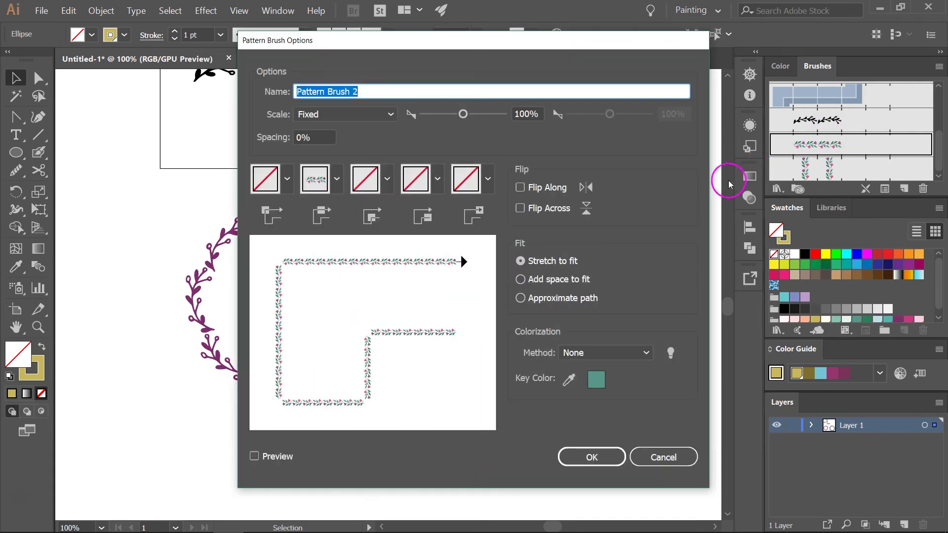
left_click(634, 358)
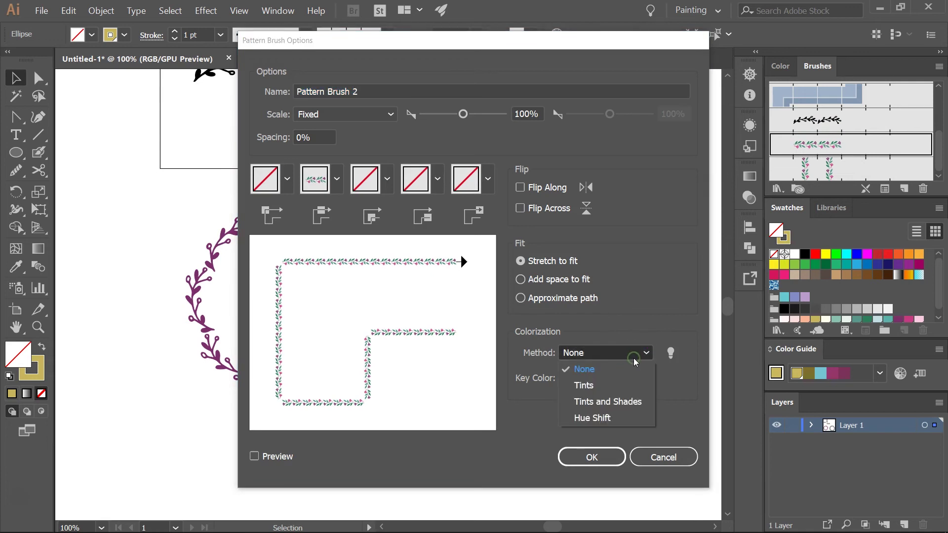
left_click(618, 387)
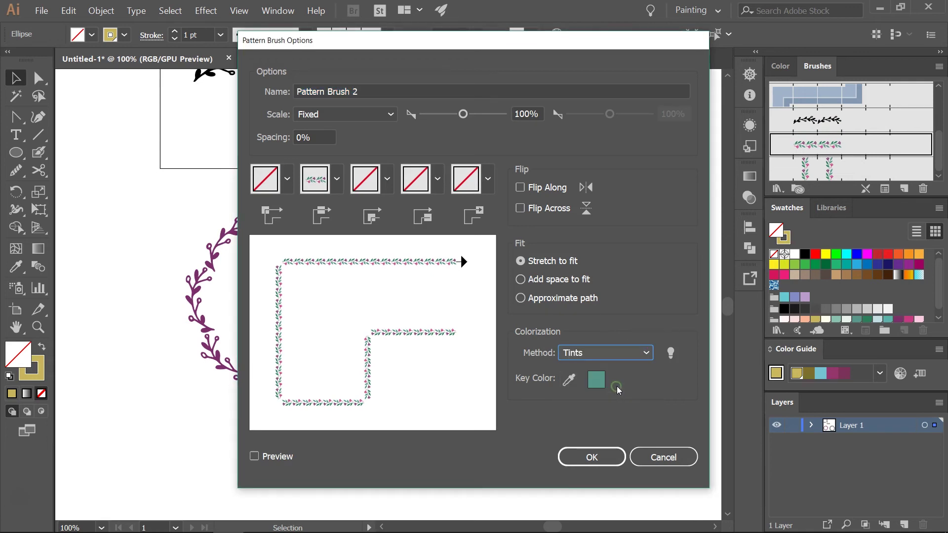
left_click(591, 456)
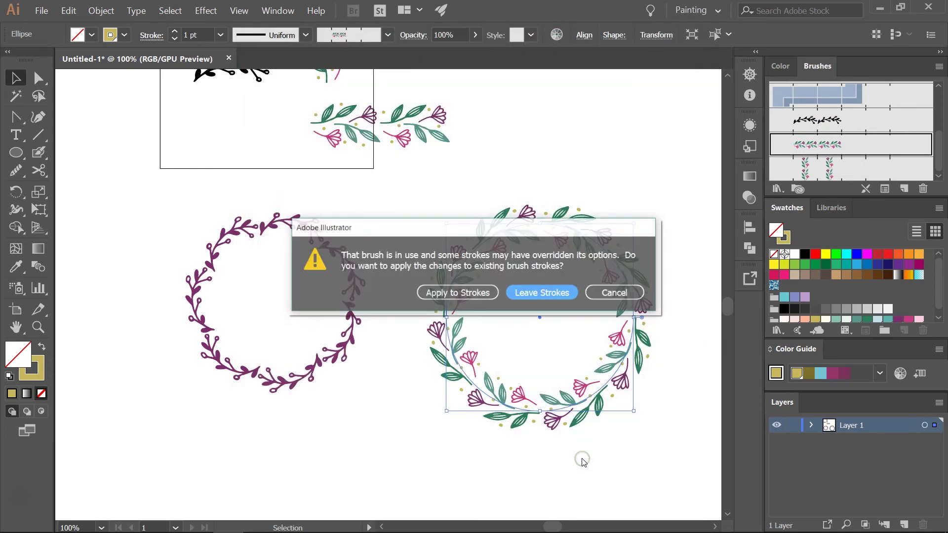
left_click(458, 294)
scroll(629, 244, "up", 2)
scroll(614, 234, "down", 1)
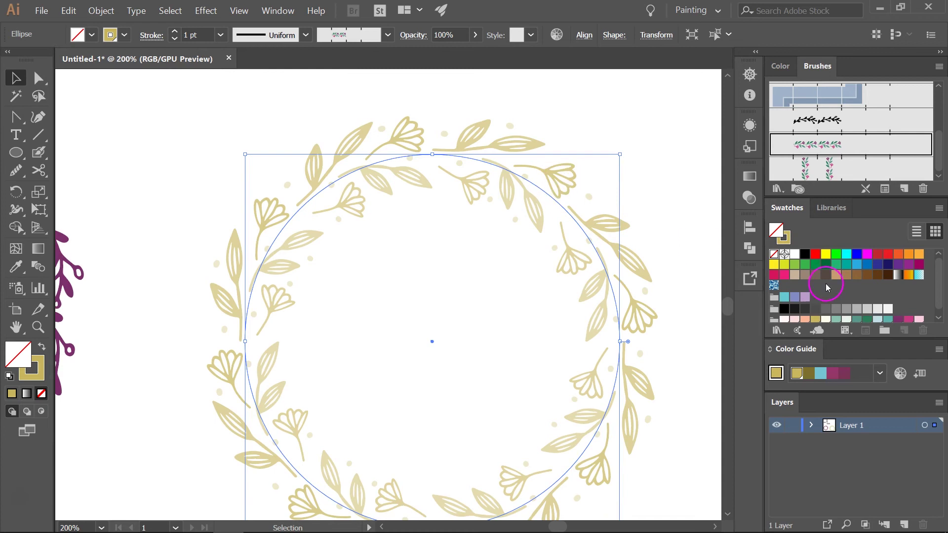
Give the wreath circle a teal stroke and no fill
left_click(857, 319)
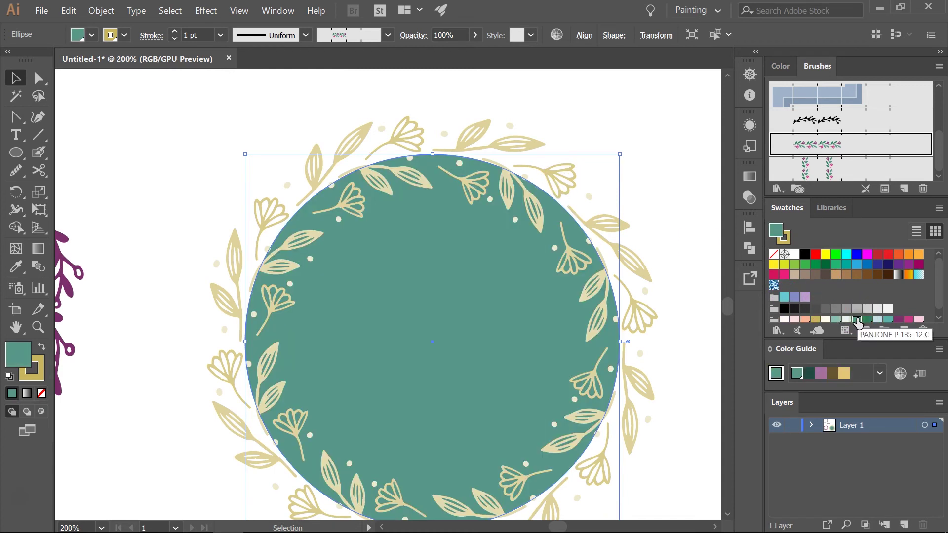
left_click(42, 346)
left_click(42, 395)
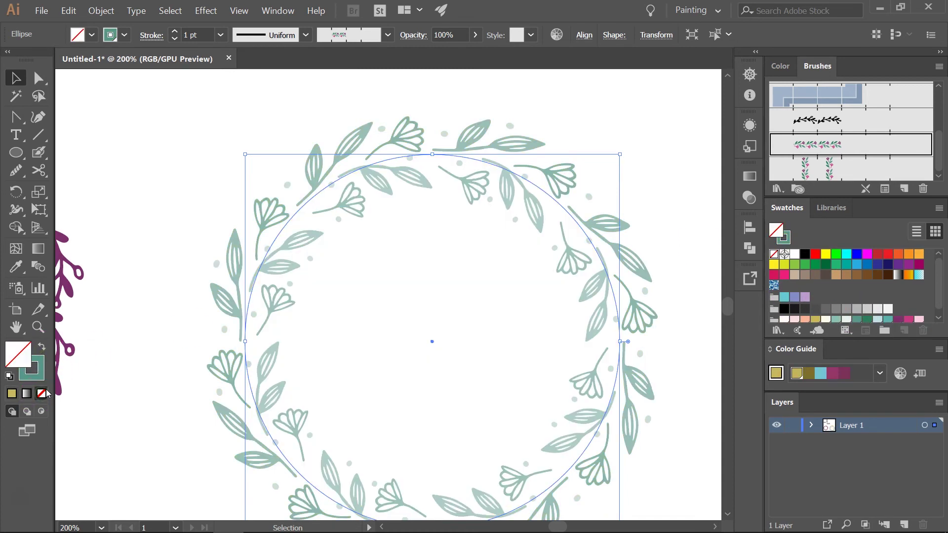
left_click(37, 376)
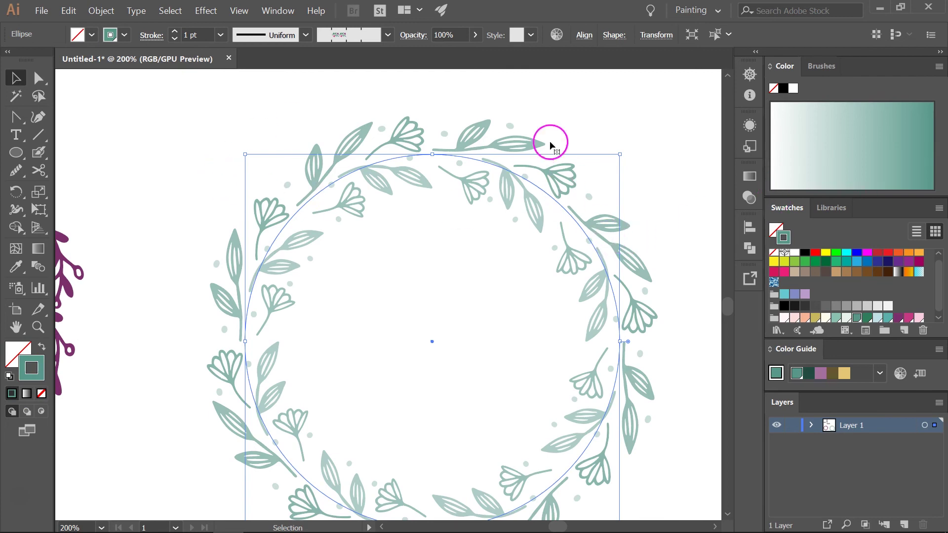
scroll(352, 149, "down", 1)
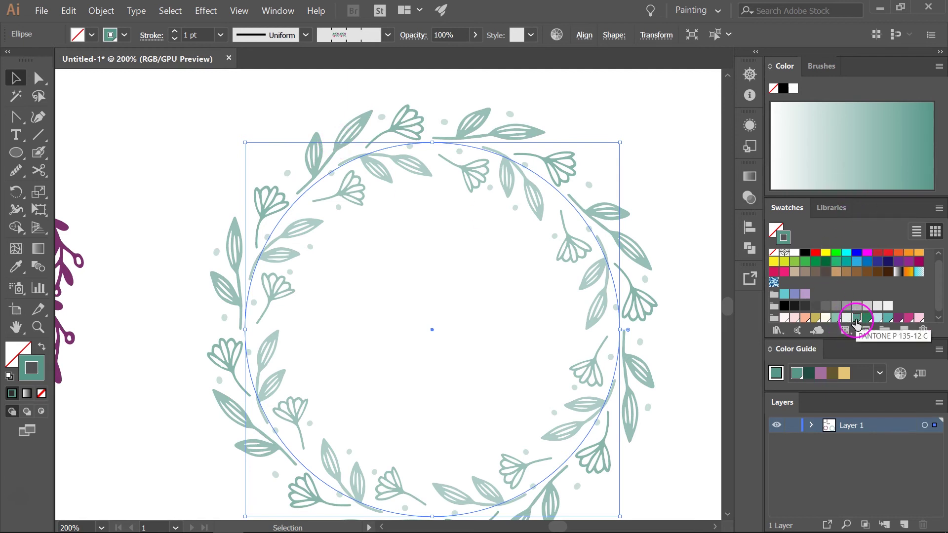
scroll(385, 162, "down", 1)
scroll(385, 164, "down", 2)
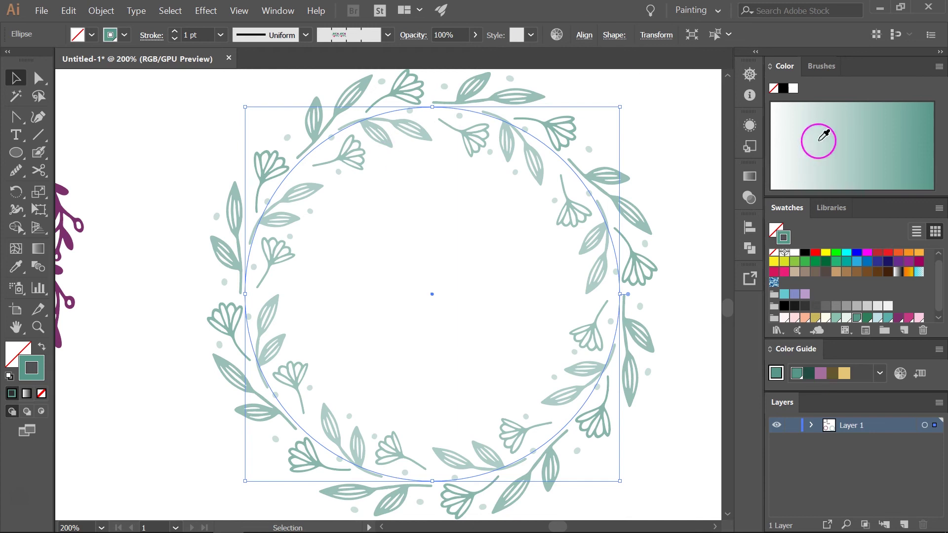
left_click(820, 66)
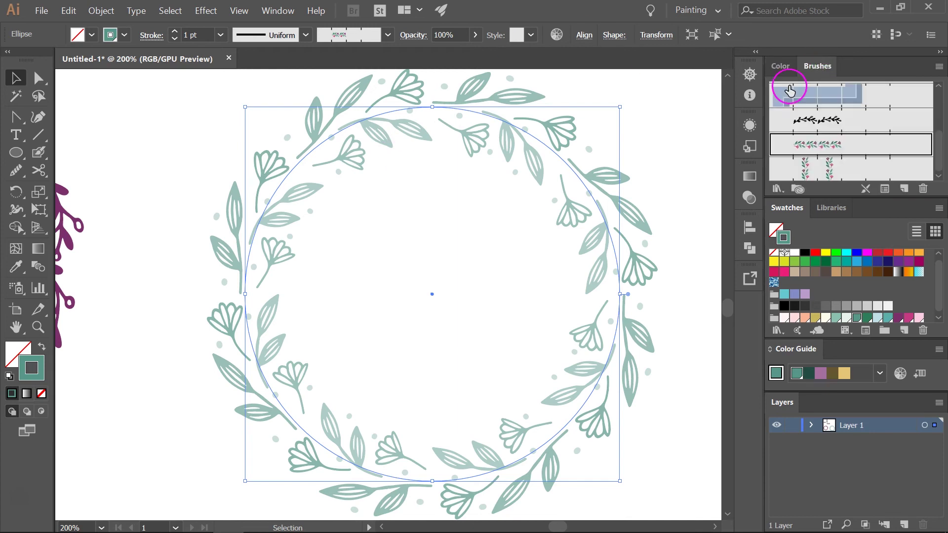
Switch the floral brush colorization to Tints and Shades and apply it to strokes
double_click(804, 151)
left_click(624, 353)
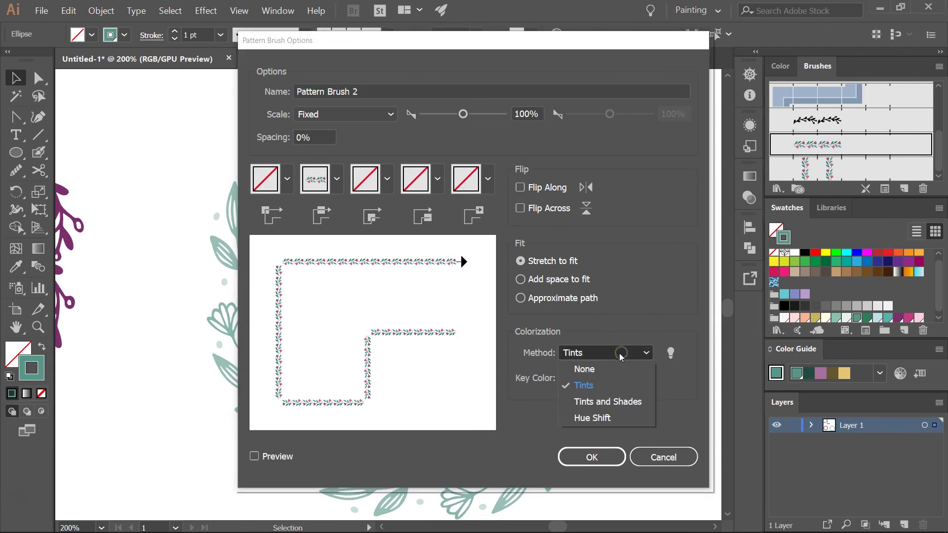
left_click(613, 403)
left_click(592, 457)
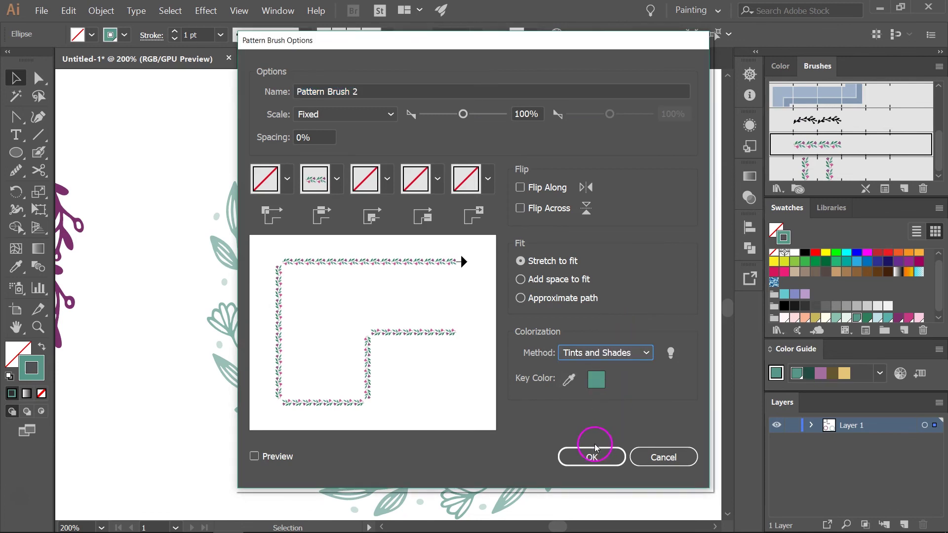
left_click(457, 293)
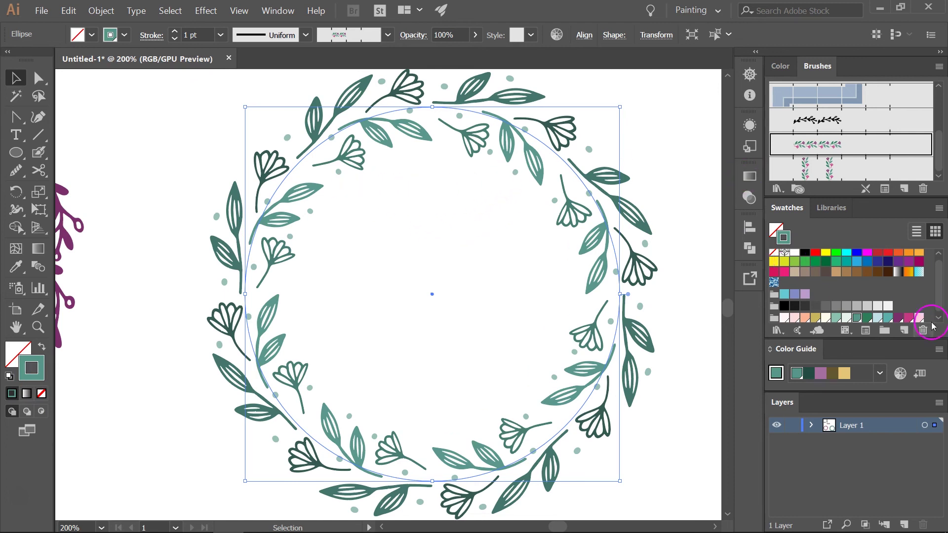
Try magenta, dark purple and light pink stroke swatches, ending on dark purple
left_click(909, 318)
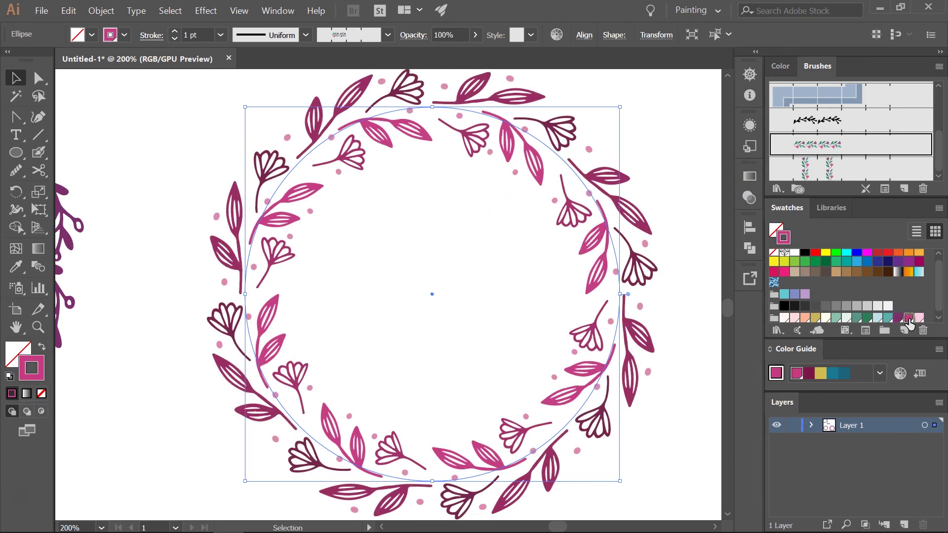
left_click(897, 319)
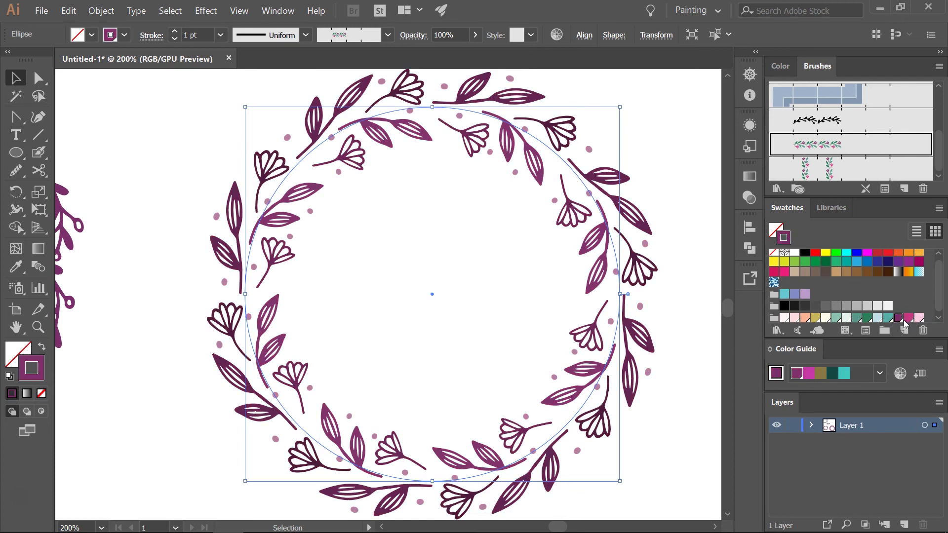
left_click(920, 319)
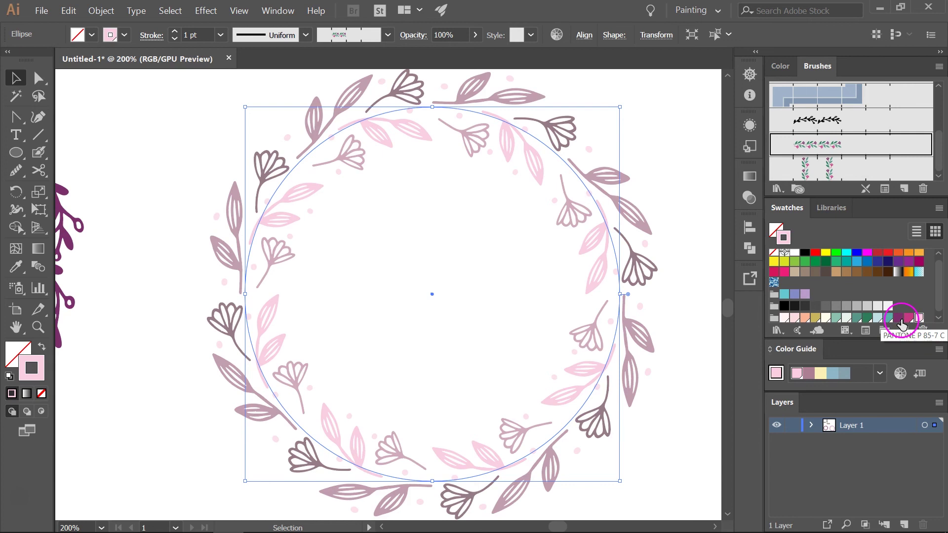
left_click(901, 319)
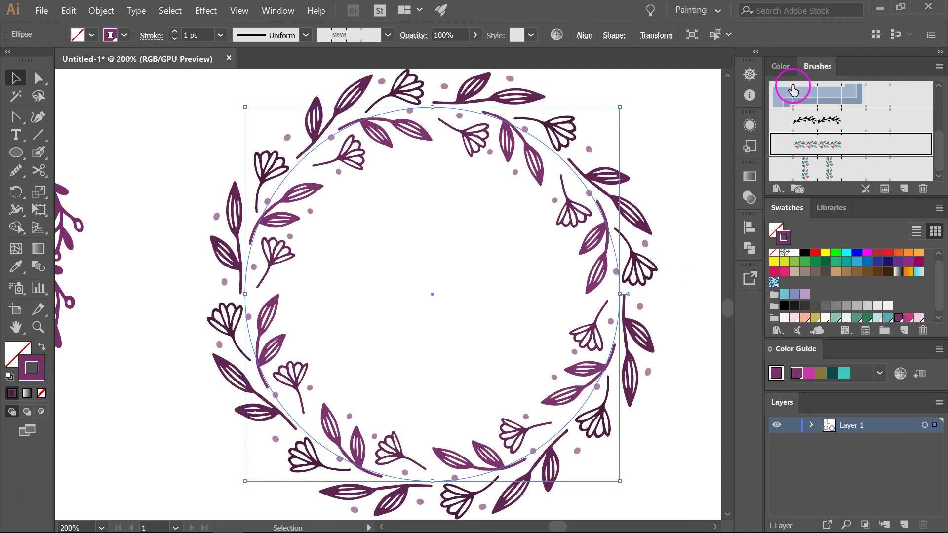
Switch the floral brush colorization to Hue Shift and apply it to strokes
double_click(818, 146)
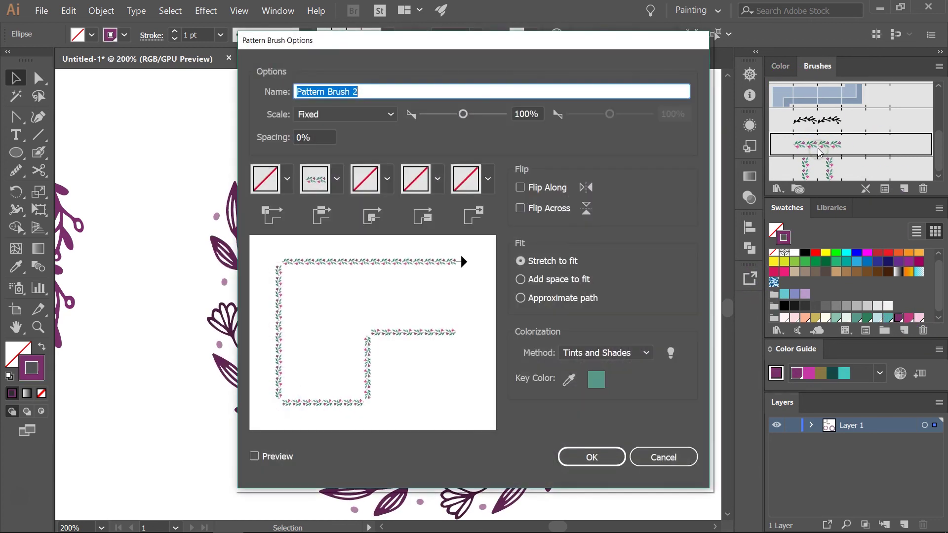
left_click(604, 353)
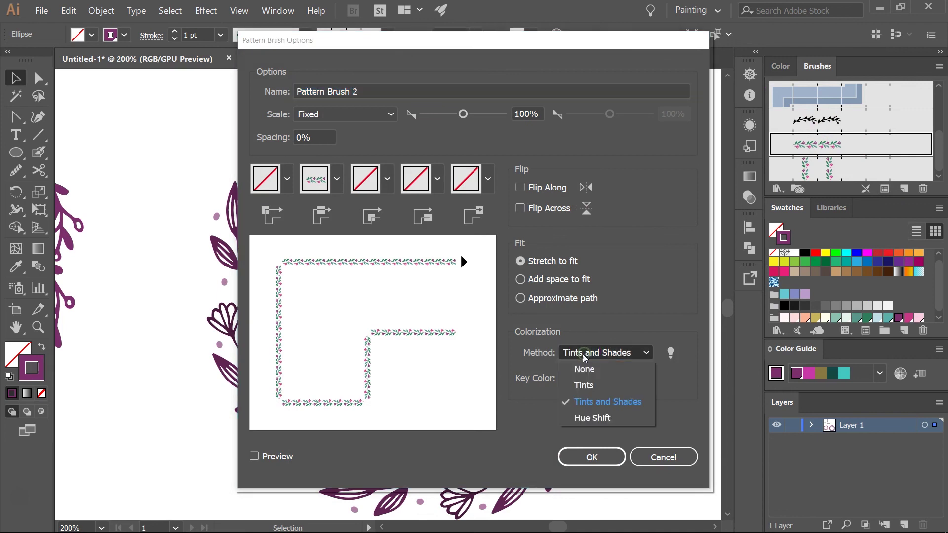
left_click(585, 420)
left_click(574, 456)
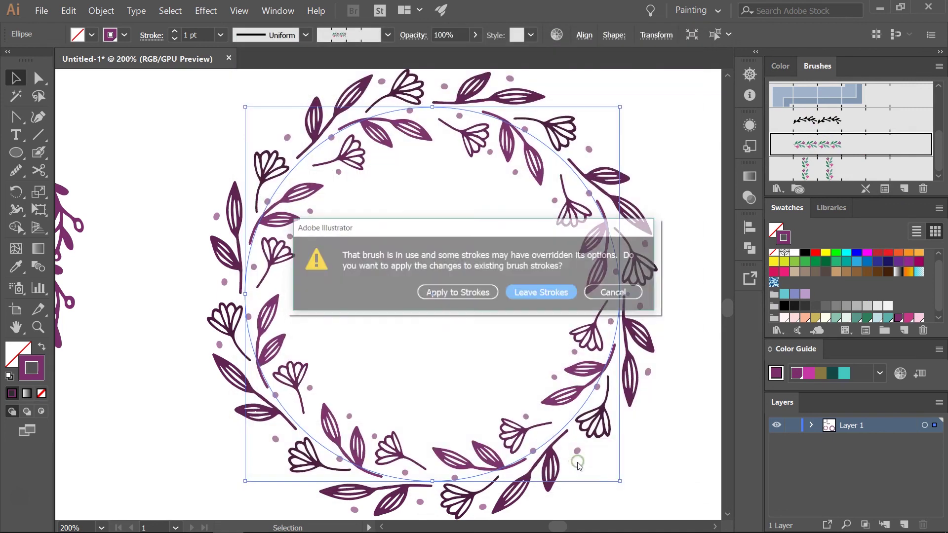
left_click(457, 292)
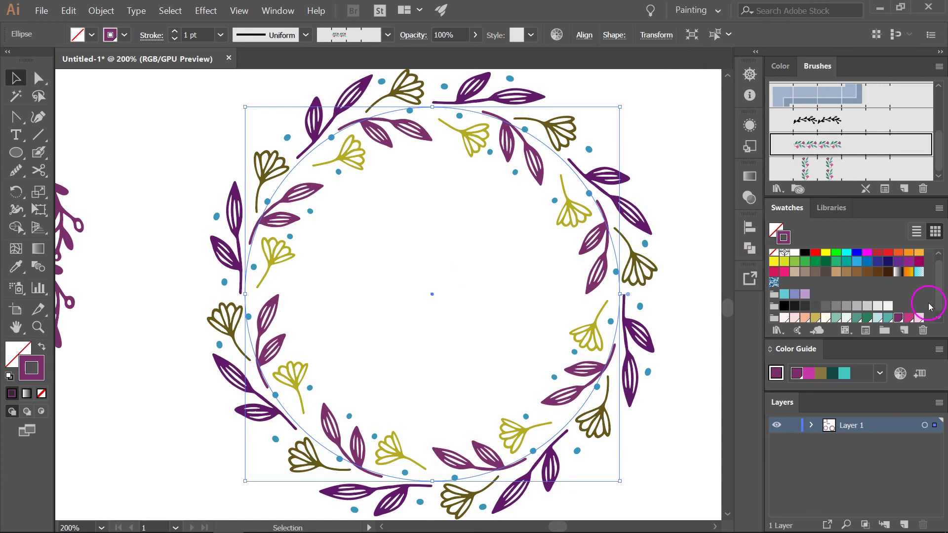
Try different stroke swatches, including dark green and salmon, to shift the wreath's hues
left_click(867, 302)
left_click(868, 318)
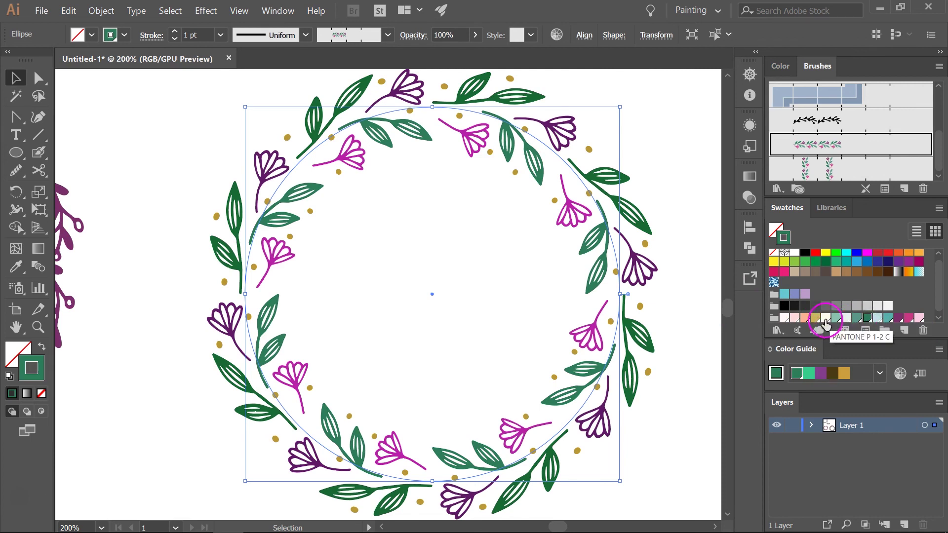
left_click(812, 320)
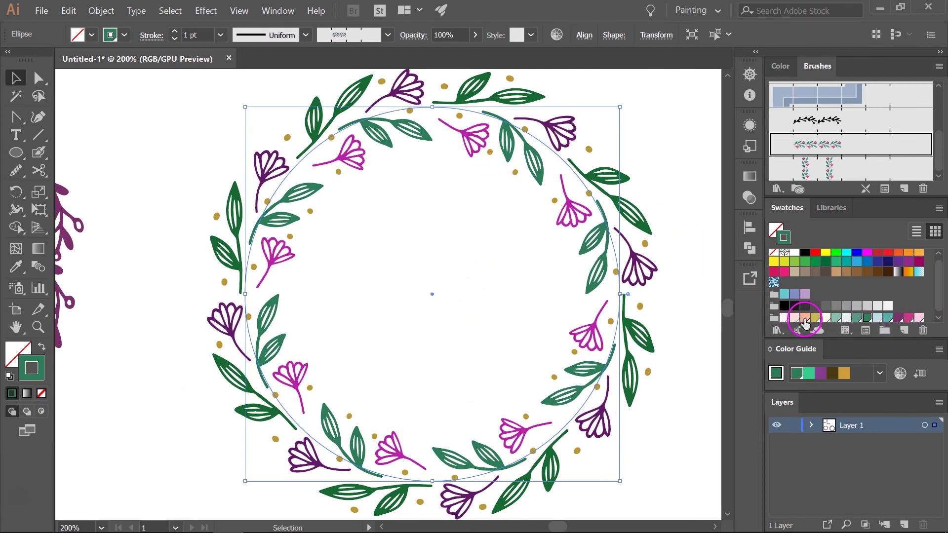
left_click(805, 319)
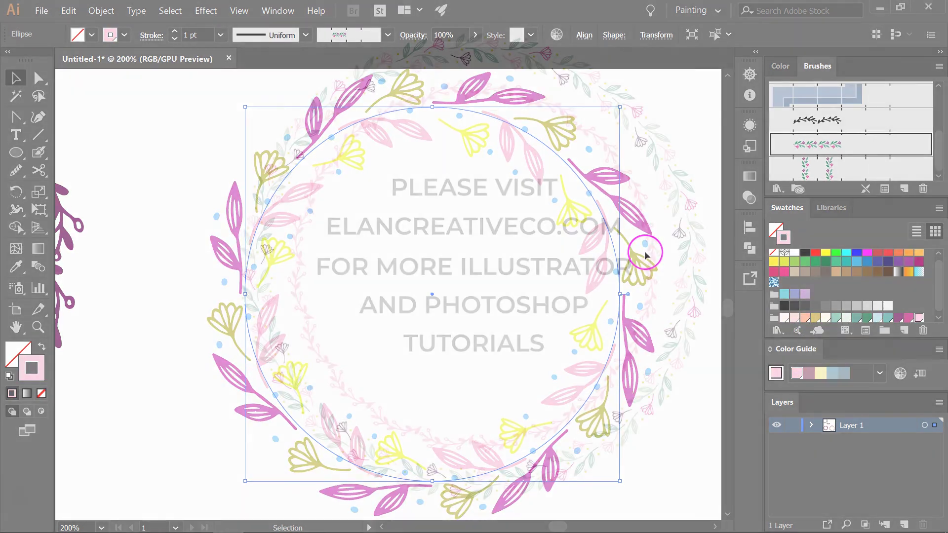